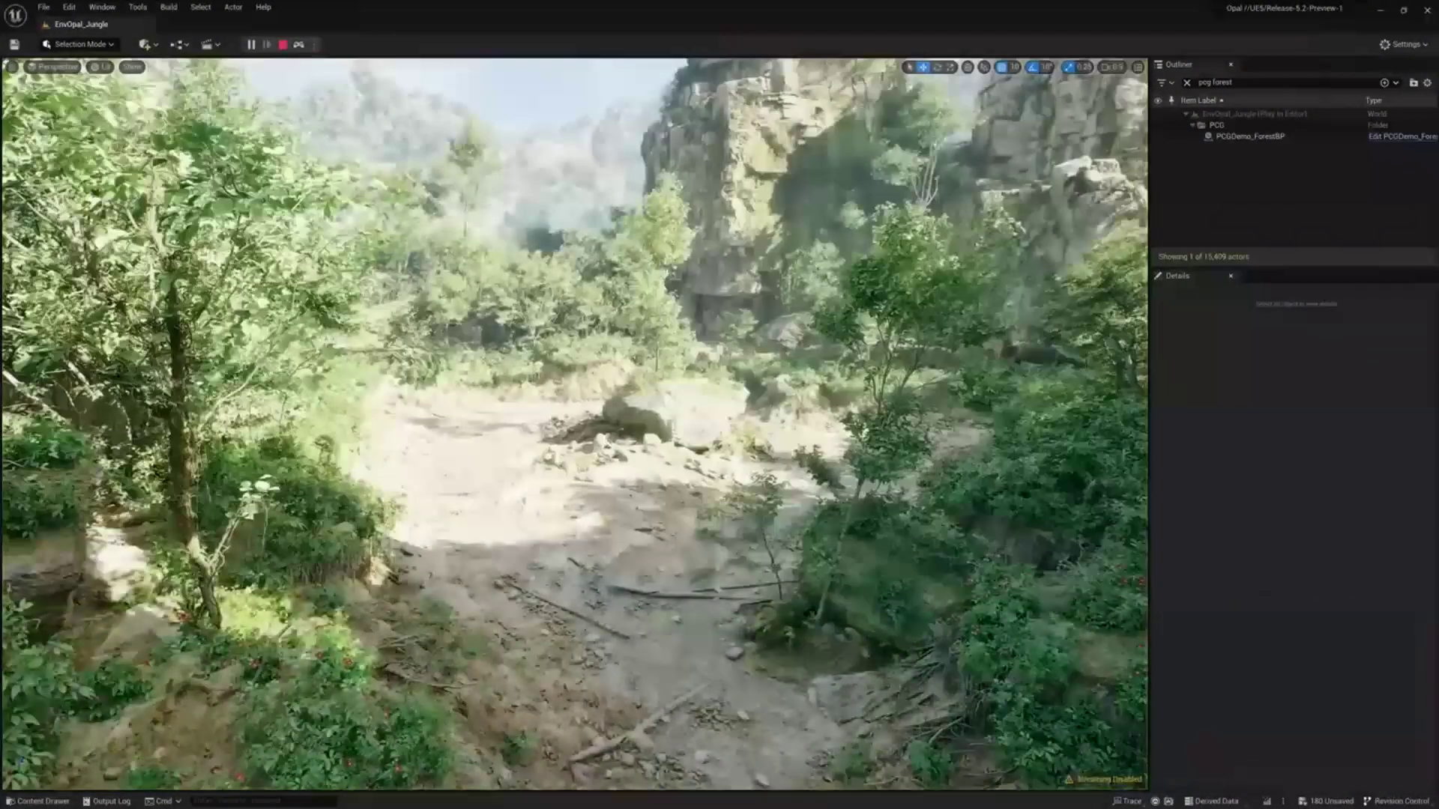
# Step: Open the Content Drawer with Ctrl+Space and drop BP_PCG_LargeAssembly from PCGDemo into the viewport
pyautogui.hotkey('ctrl', 'space')
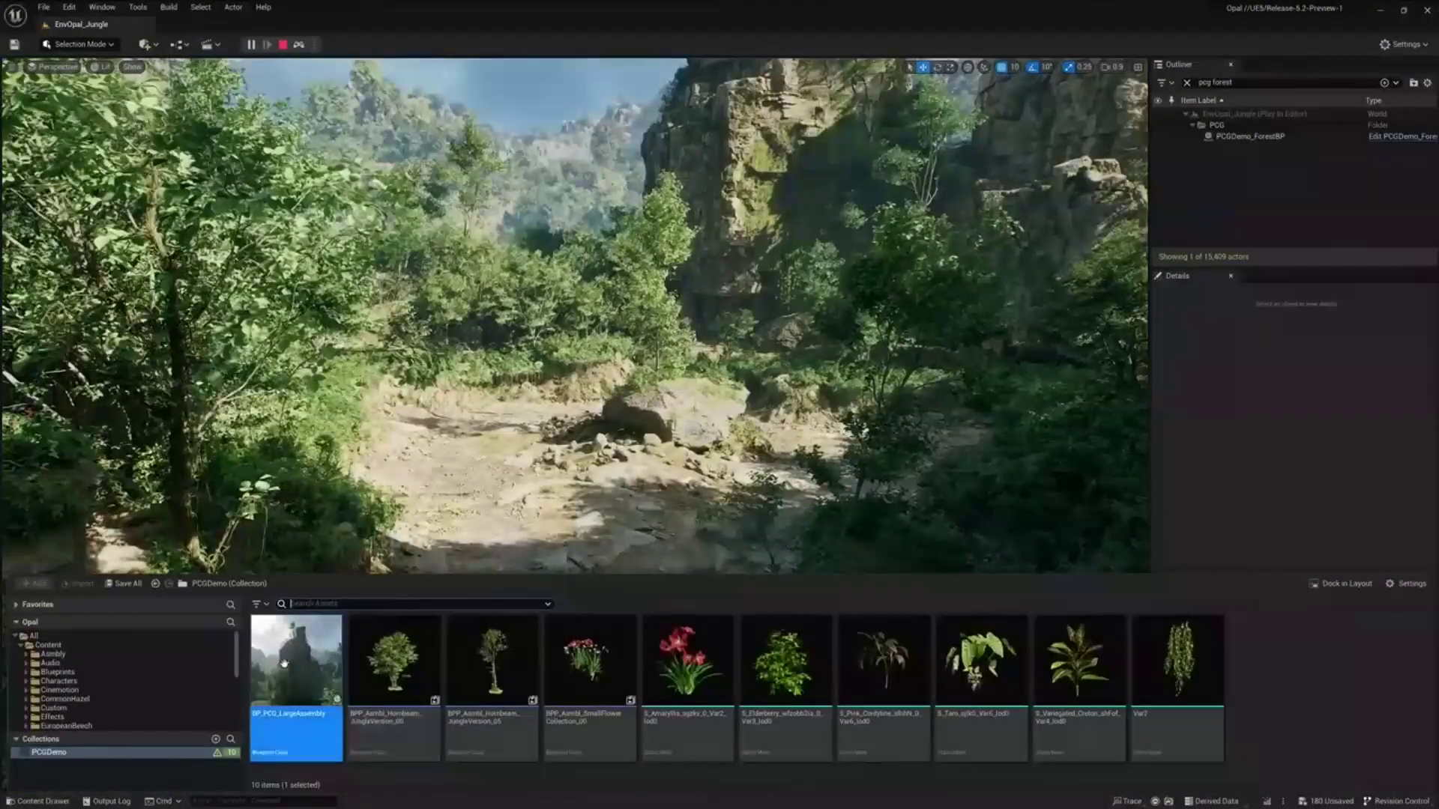
pyautogui.moveTo(648, 452); pyautogui.dragTo(648, 452)
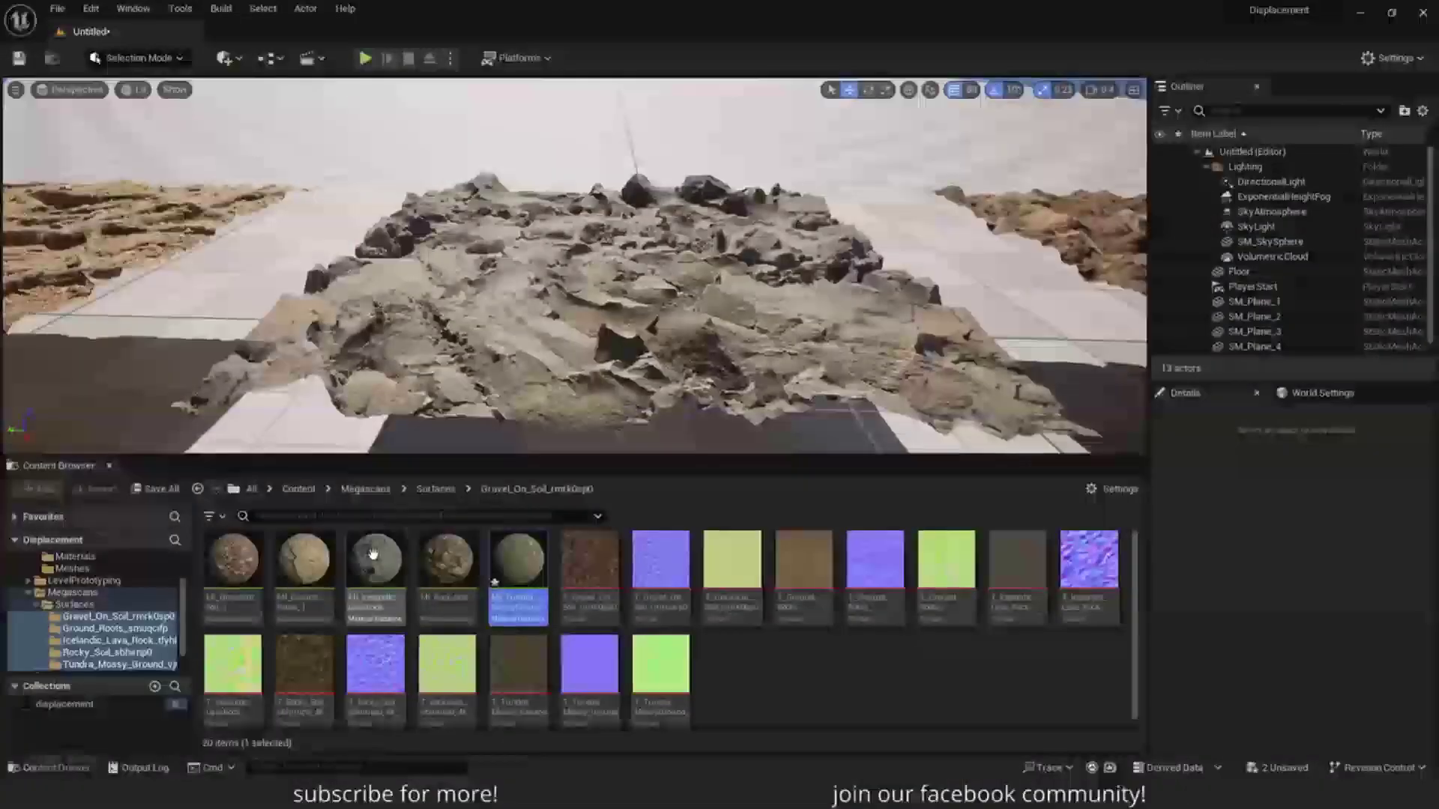
# Step: In MI_IcelandicLavaRock, drop Displacement Strength to 0.0, then raise it back to 1.0
pyautogui.doubleClick(374, 573)
pyautogui.moveTo(969, 91); pyautogui.dragTo(273, 69)
pyautogui.moveTo(272, 222); pyautogui.dragTo(225, 222)
pyautogui.scroll(2, 810, 266)
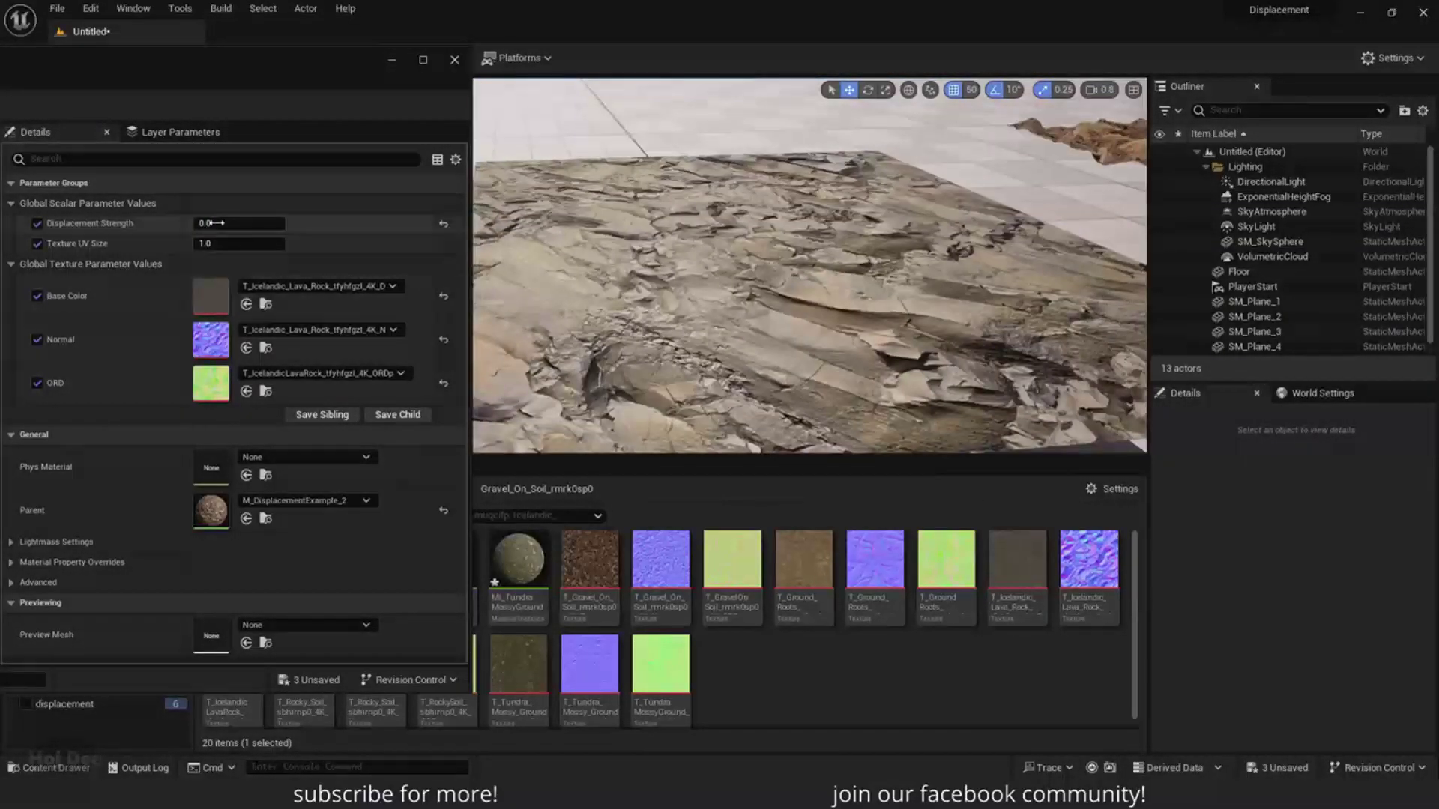
pyautogui.moveTo(197, 223); pyautogui.dragTo(285, 223)
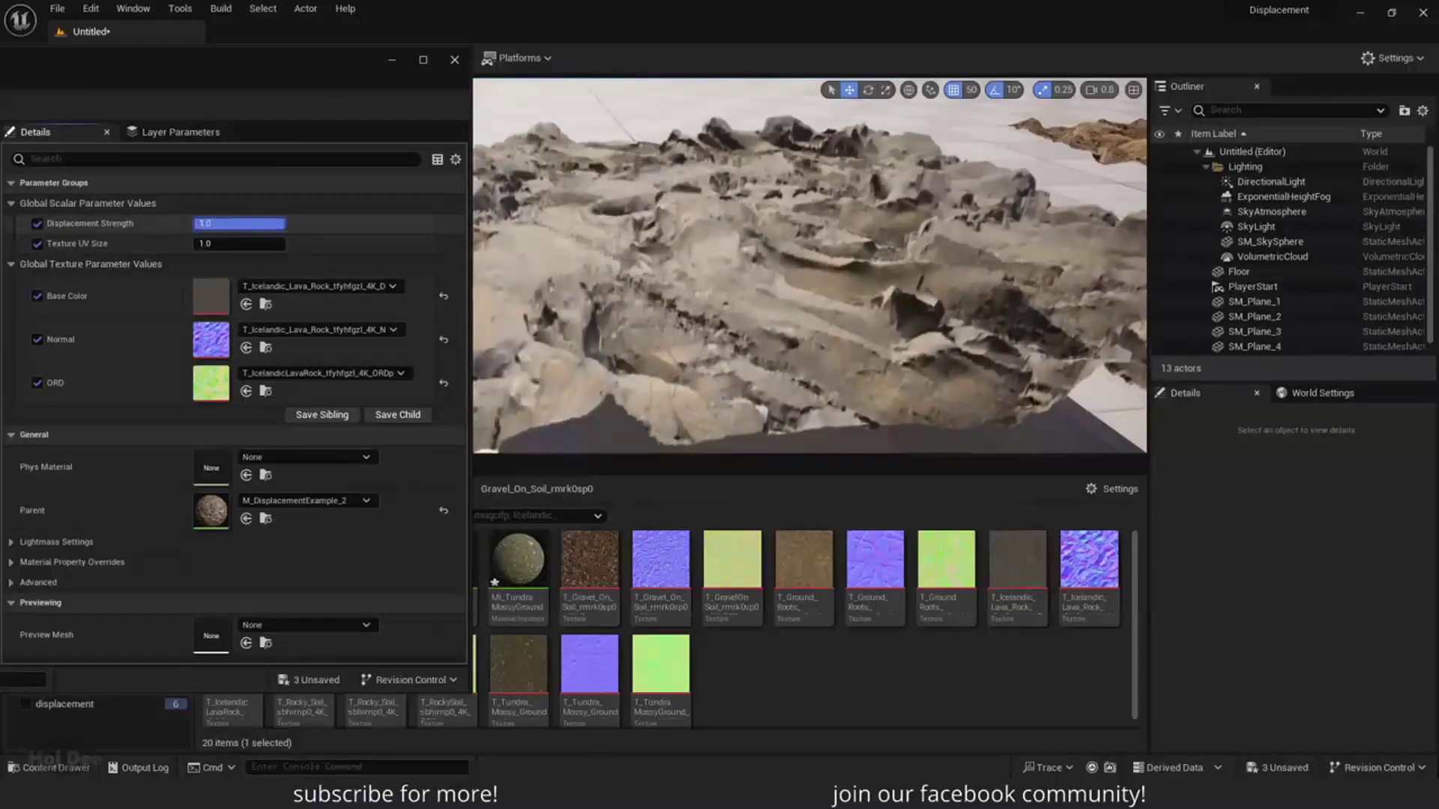
pyautogui.moveTo(662, 278); pyautogui.dragTo(662, 277)
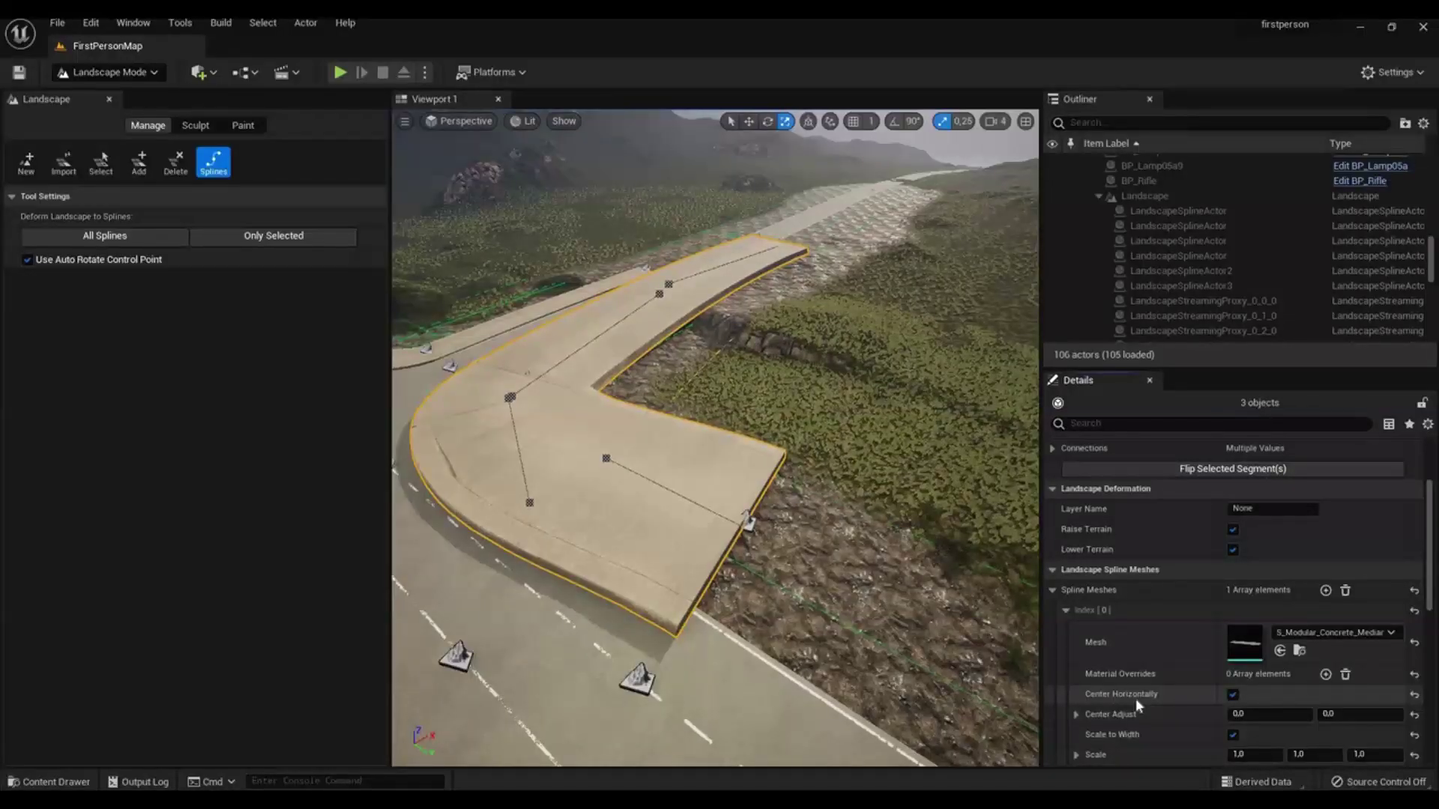
# Step: Set the road spline mesh Scale X, Y and Z to 0.3, then select a control point
pyautogui.scroll(-2, 1184, 710)
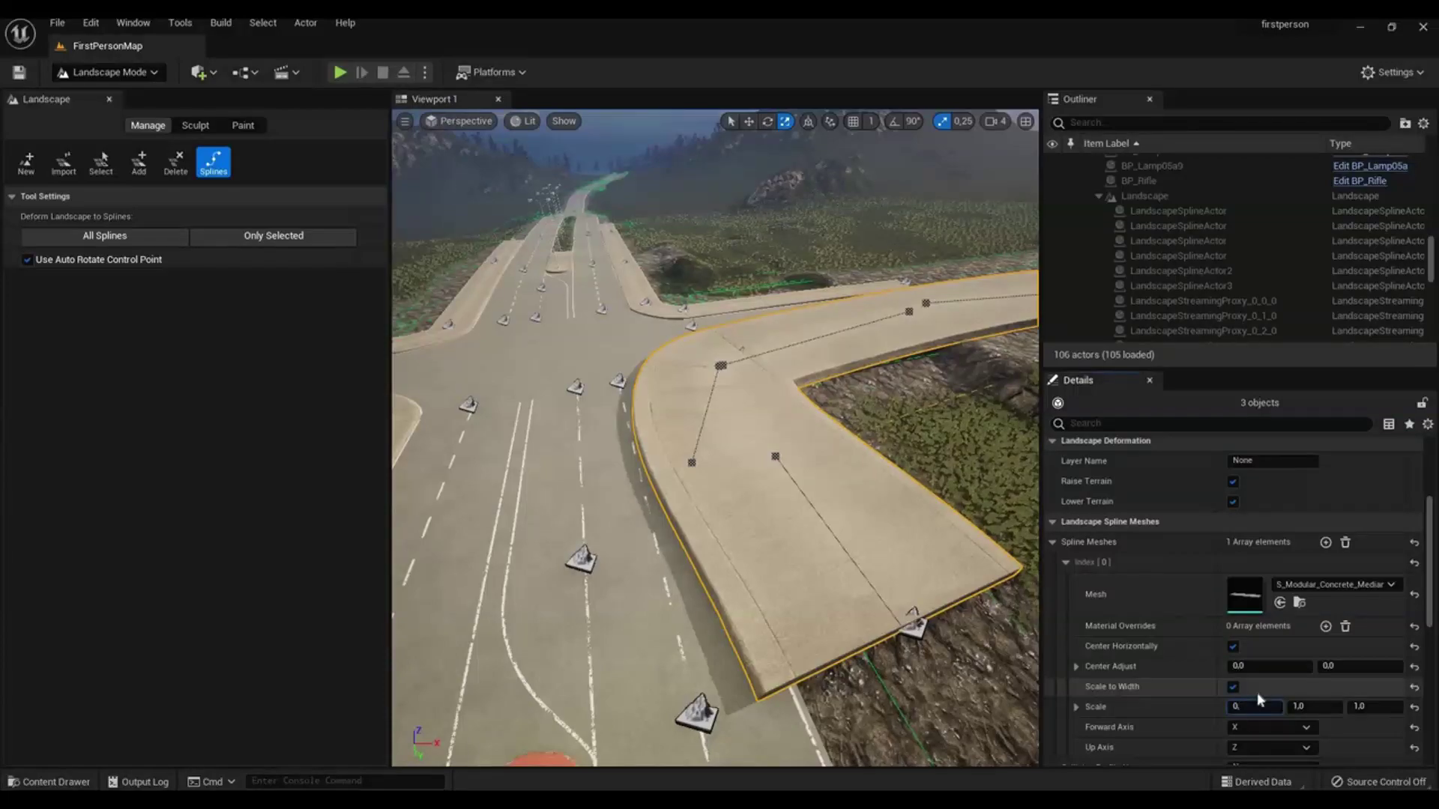
pyautogui.press('Tab')
pyautogui.write('0,3')
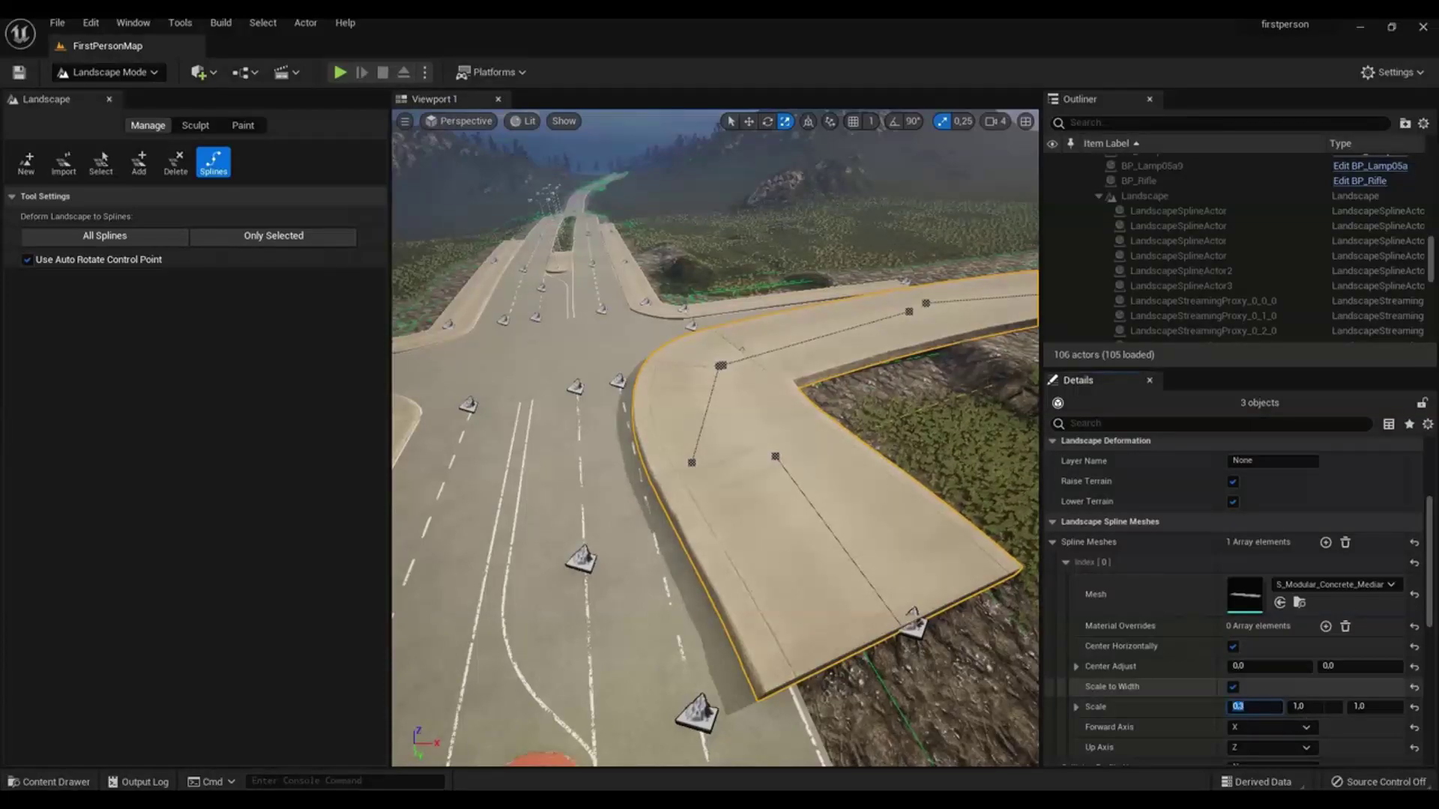
pyautogui.press('Tab')
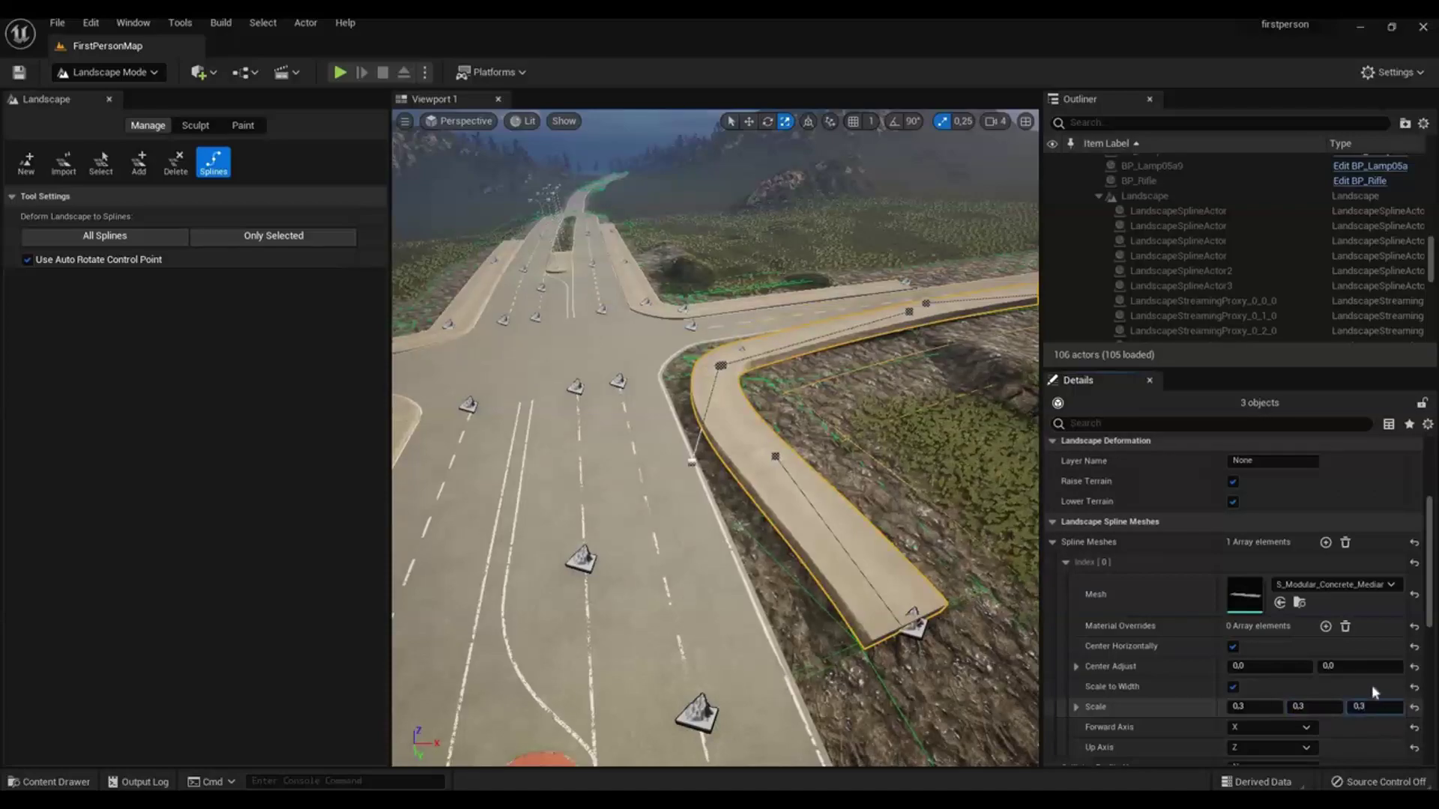
pyautogui.press('Return')
pyautogui.click(926, 303)
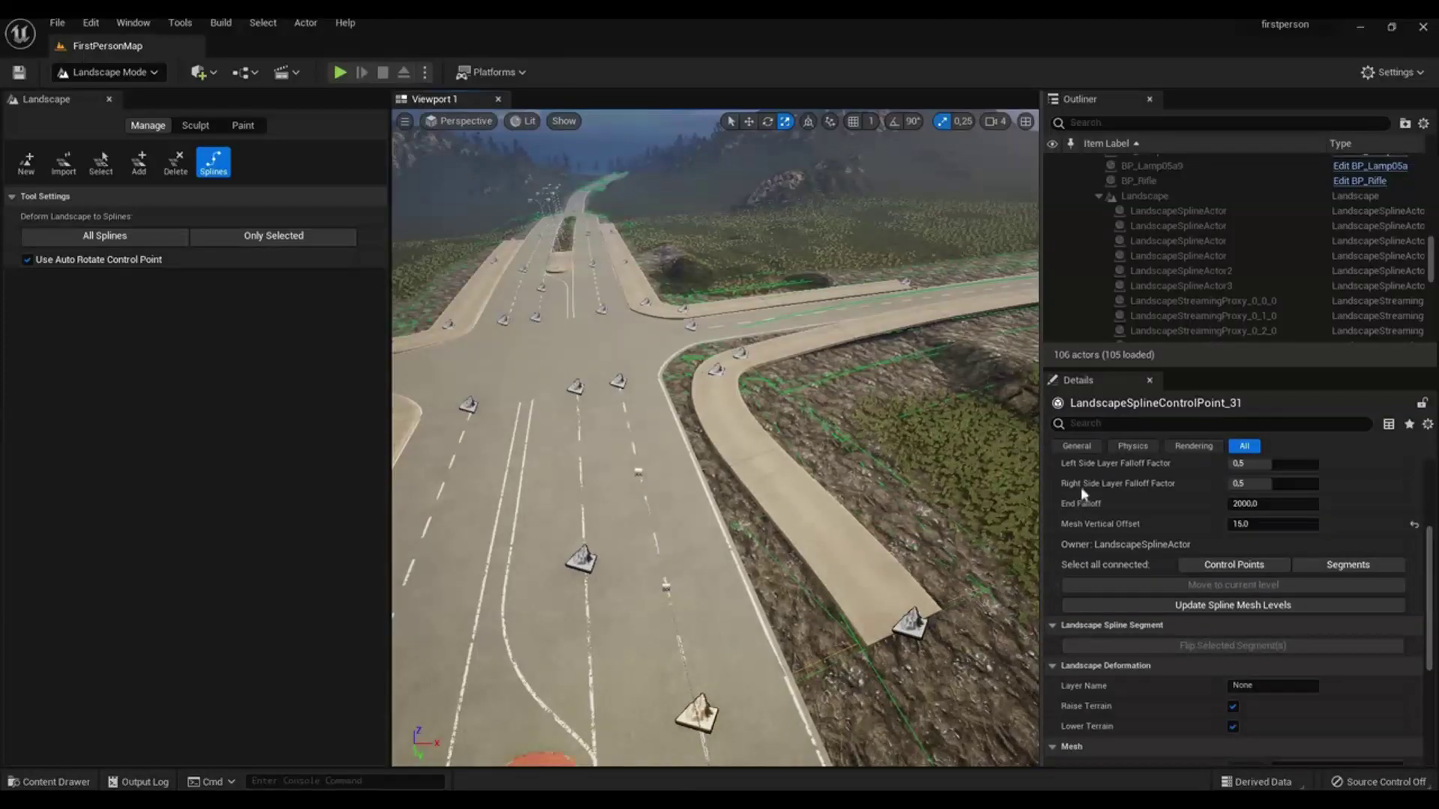
pyautogui.scroll(5, 1130, 525)
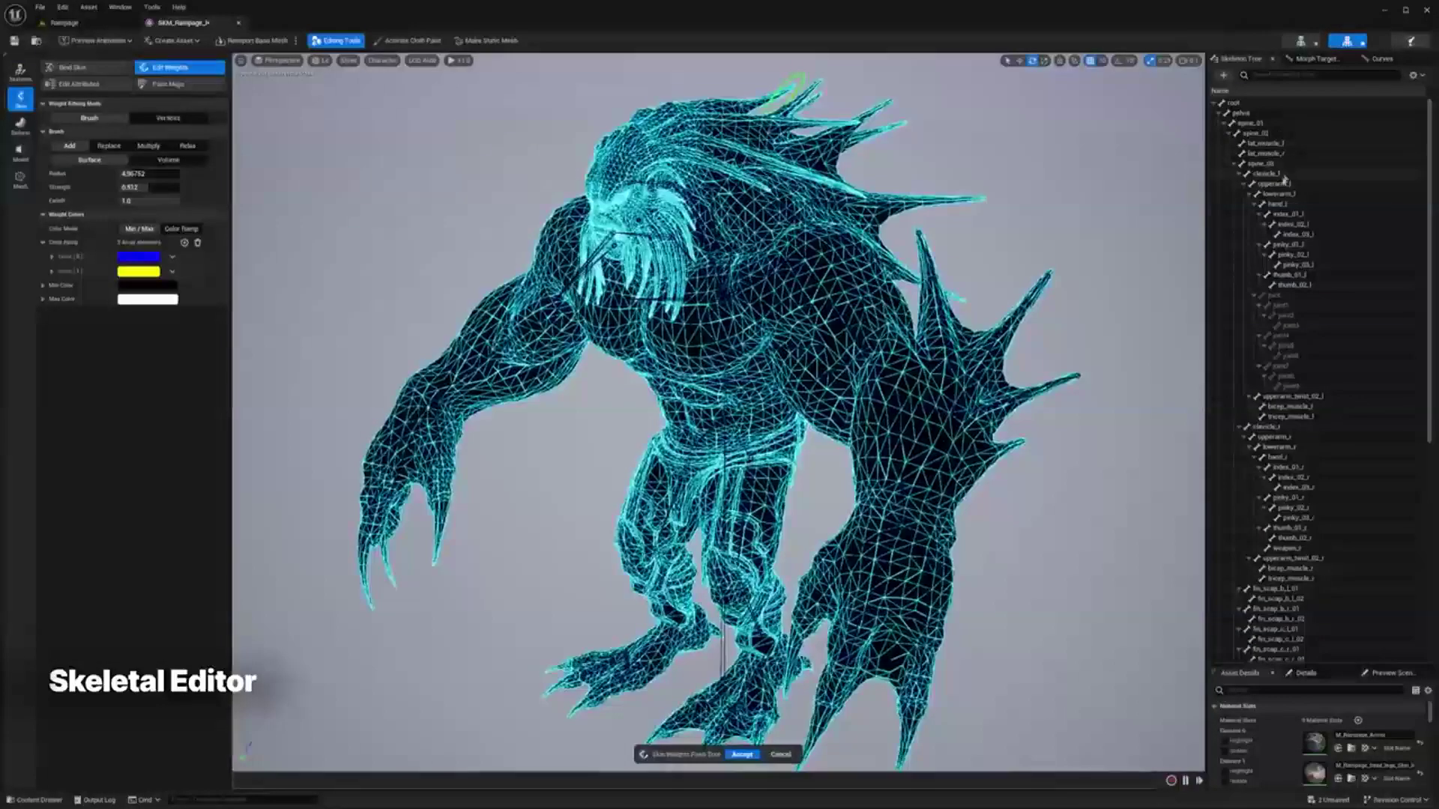
# Step: Show clavicle_l skin weights, then start MeshOps Simplify on SKM_Manny and list Simplifier Type options
pyautogui.click(1283, 175)
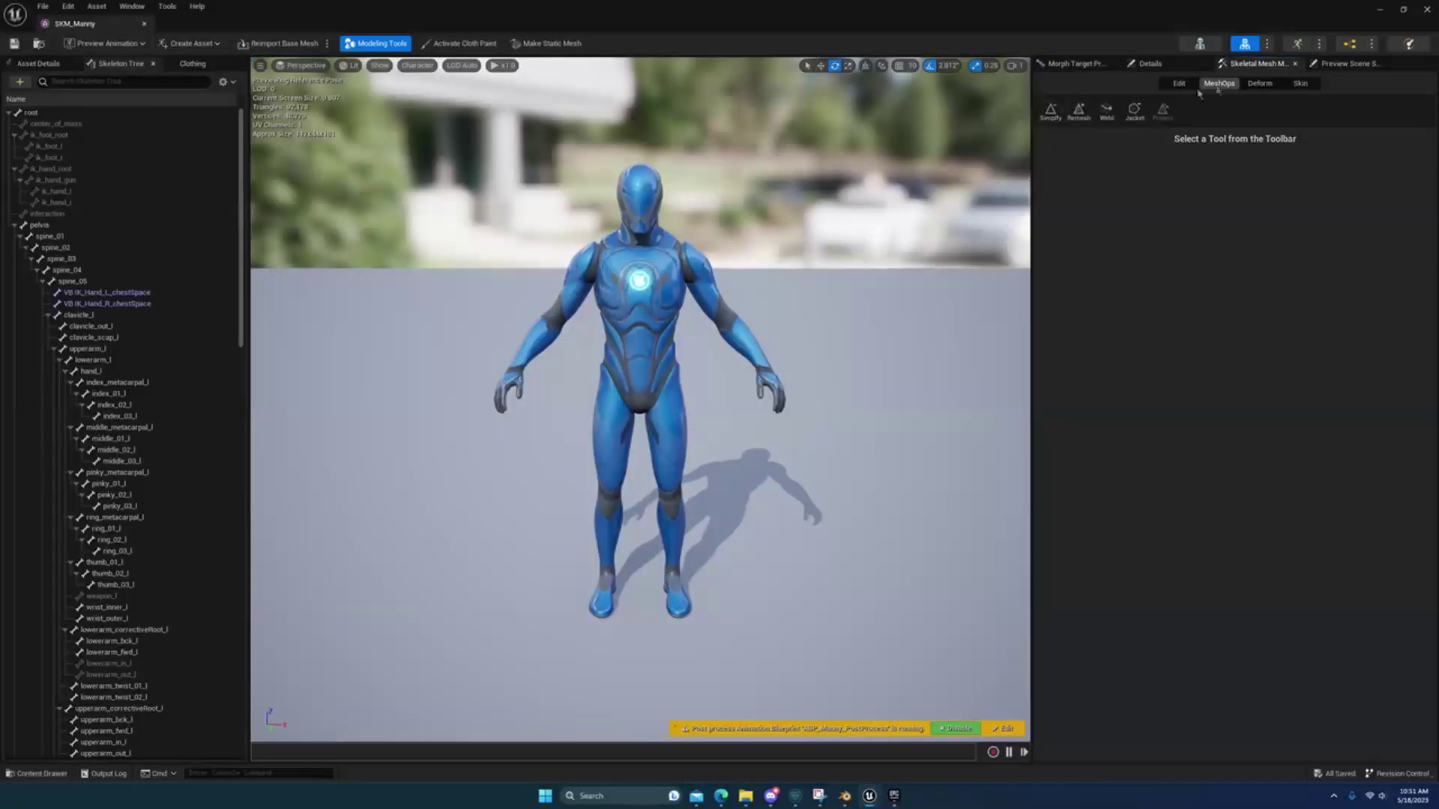
pyautogui.click(1050, 111)
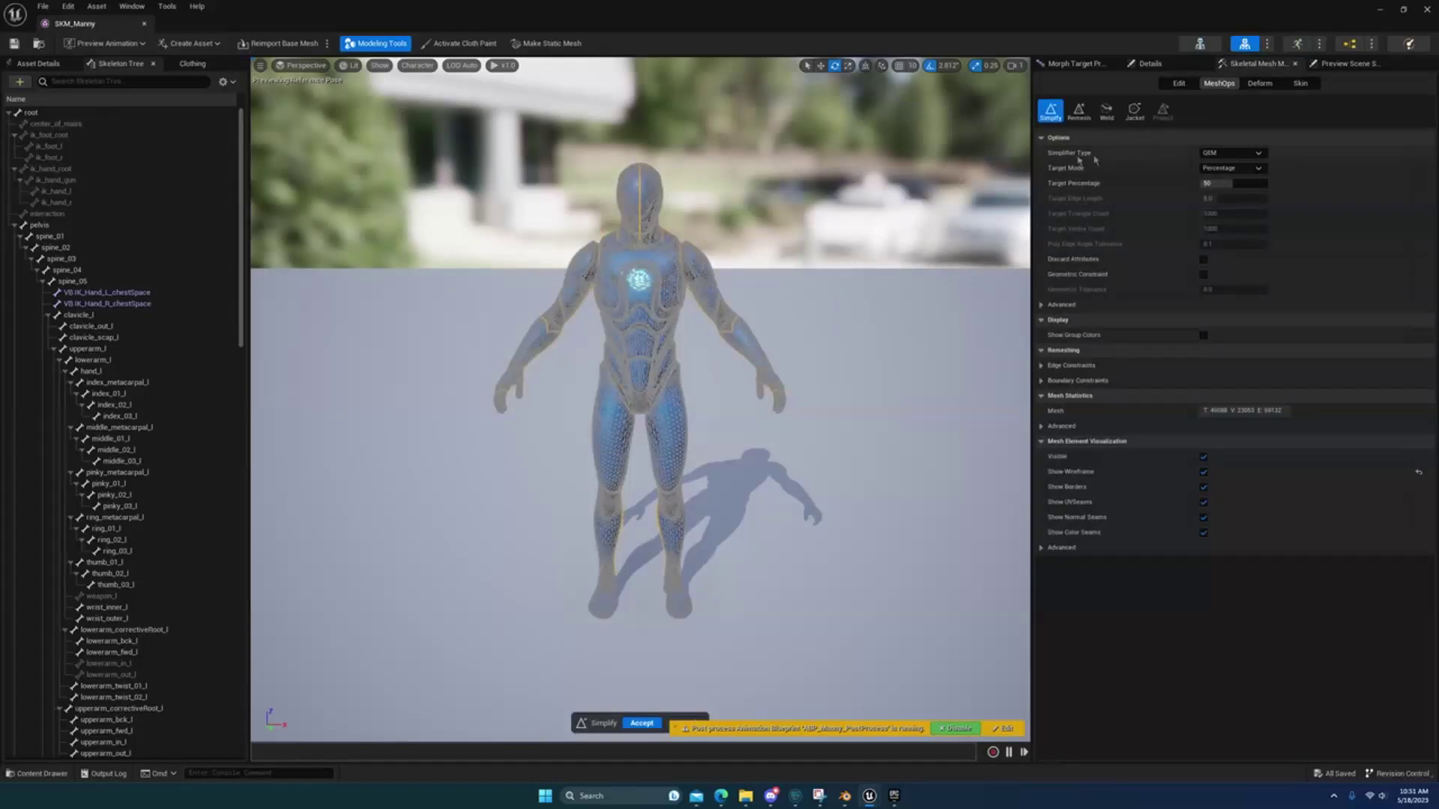
pyautogui.click(1220, 156)
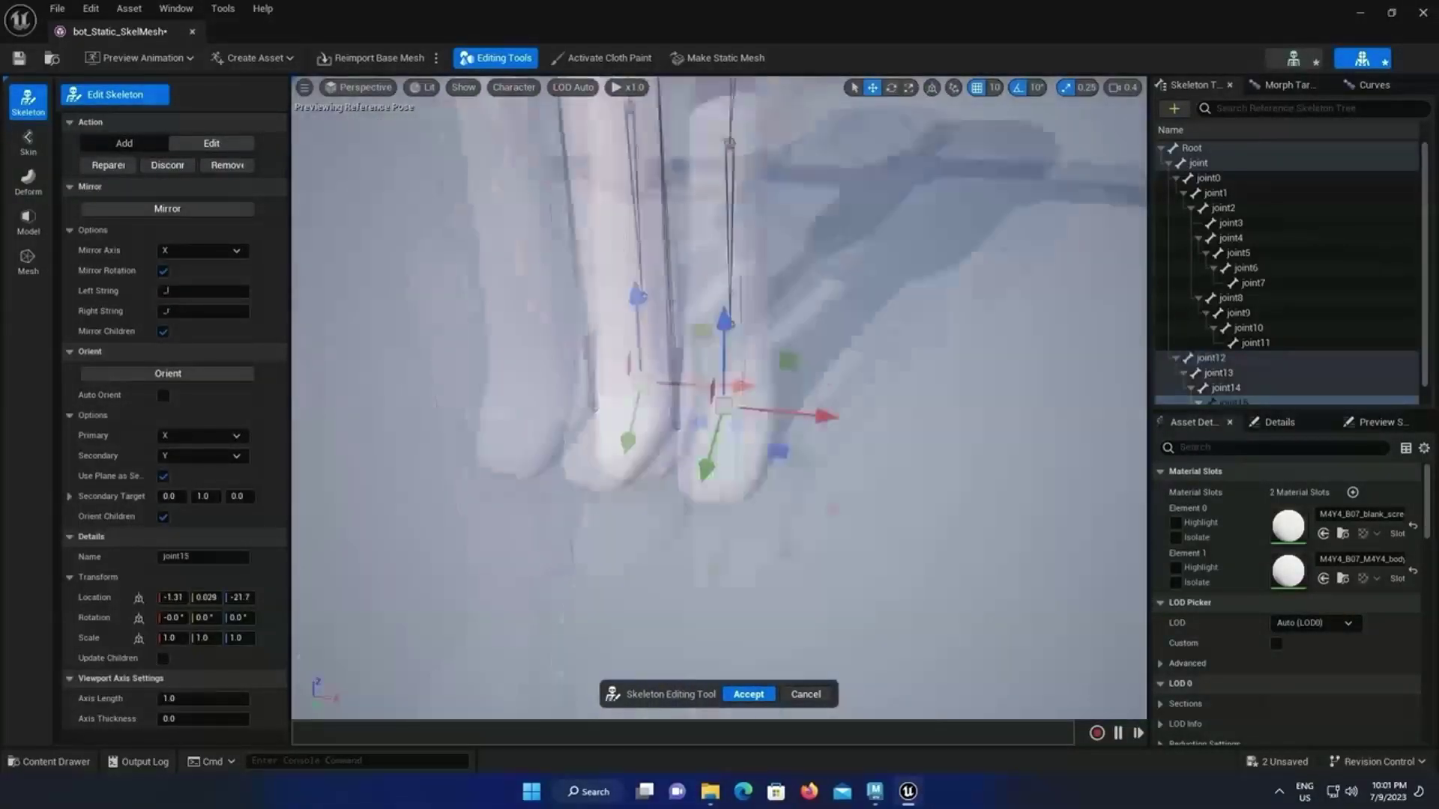
# Step: Select joint12 at the hips and look at the mesh's skin binding options
pyautogui.click(1211, 358)
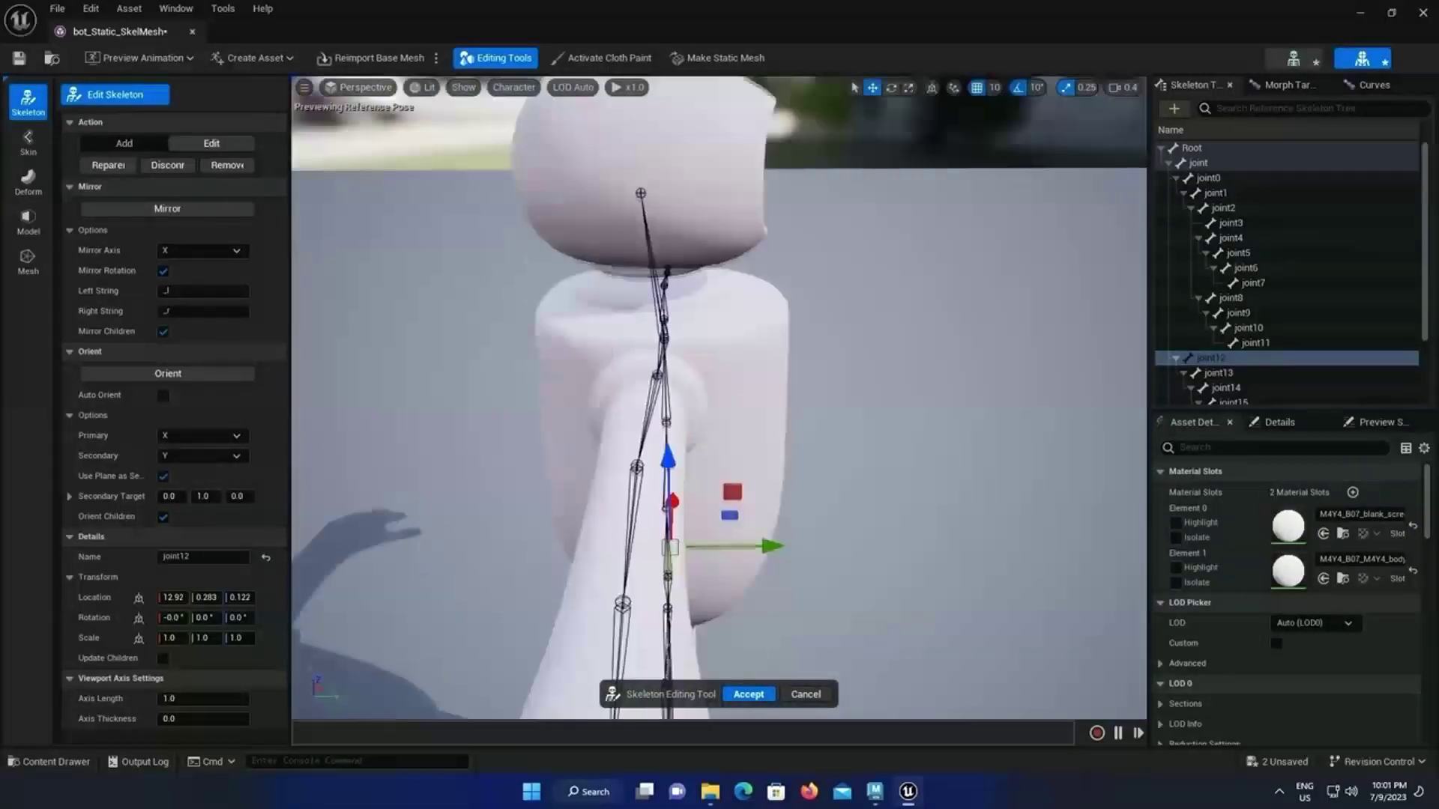
pyautogui.click(27, 142)
pyautogui.click(116, 94)
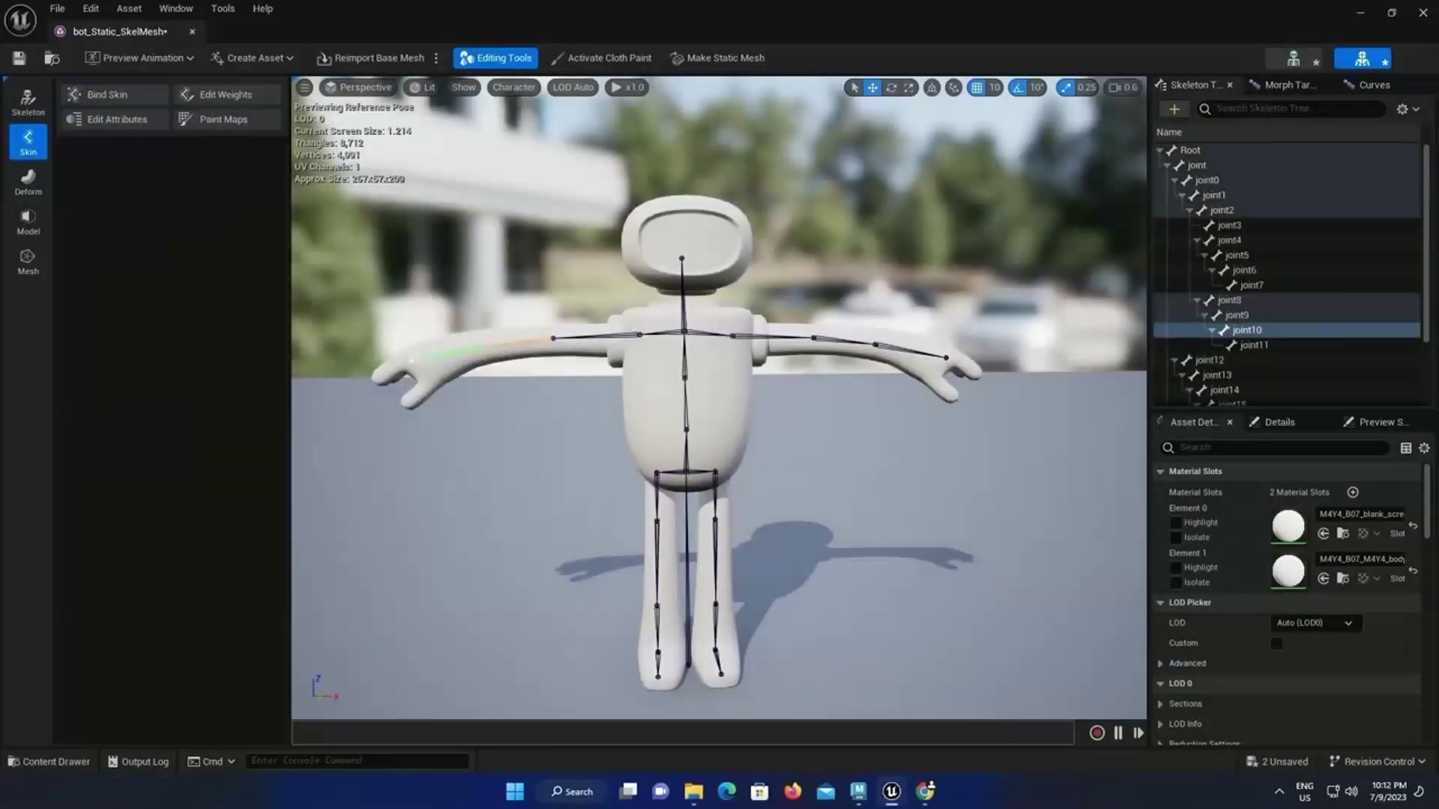
pyautogui.click(1294, 59)
# Step: Test-rotate joint5 and joint6 in the right arm, undo both, then select joint5 for weight painting
pyautogui.click(88, 236)
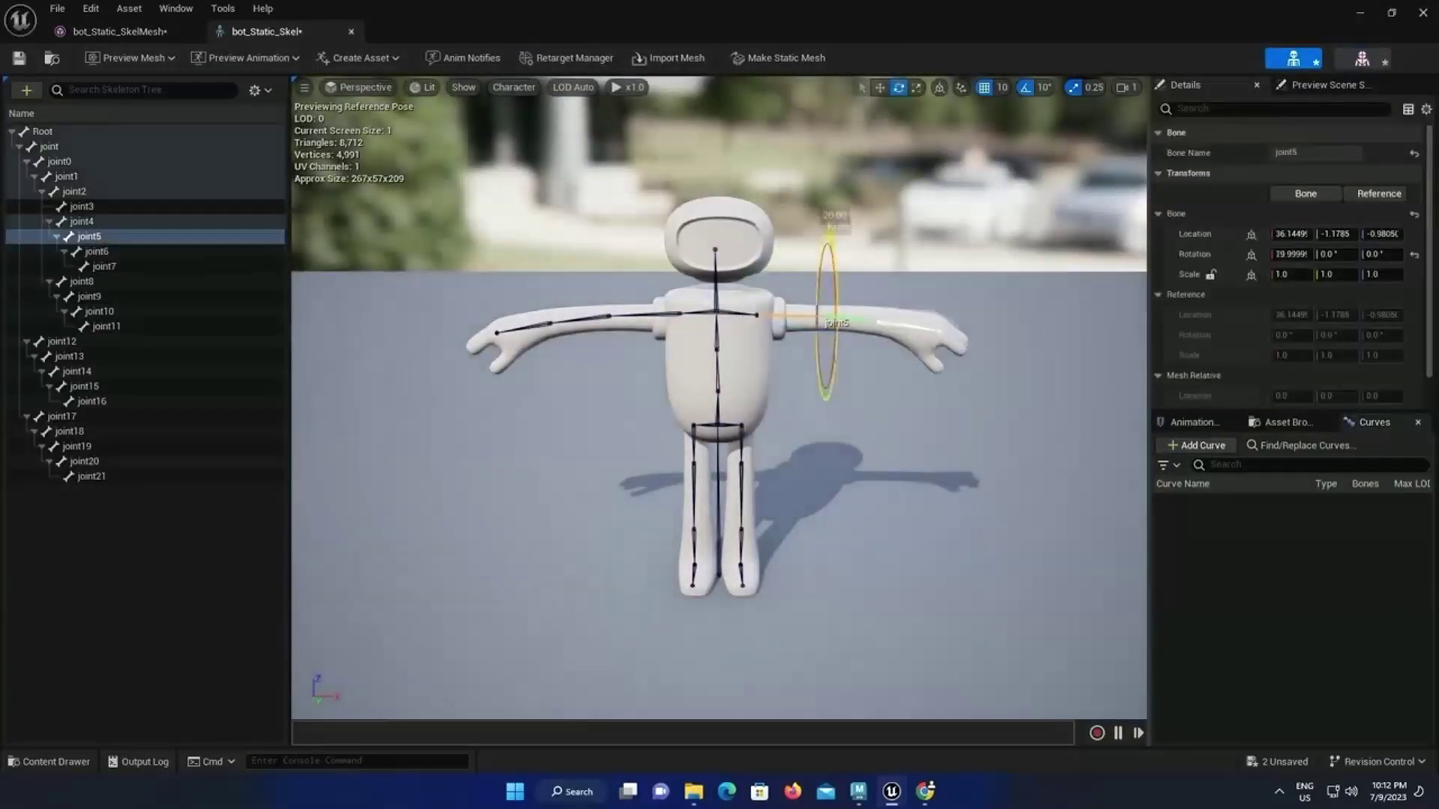
pyautogui.hotkey('ctrl', 'z')
pyautogui.moveTo(794, 255); pyautogui.dragTo(862, 352)
pyautogui.hotkey('ctrl', 'z')
pyautogui.click(824, 316)
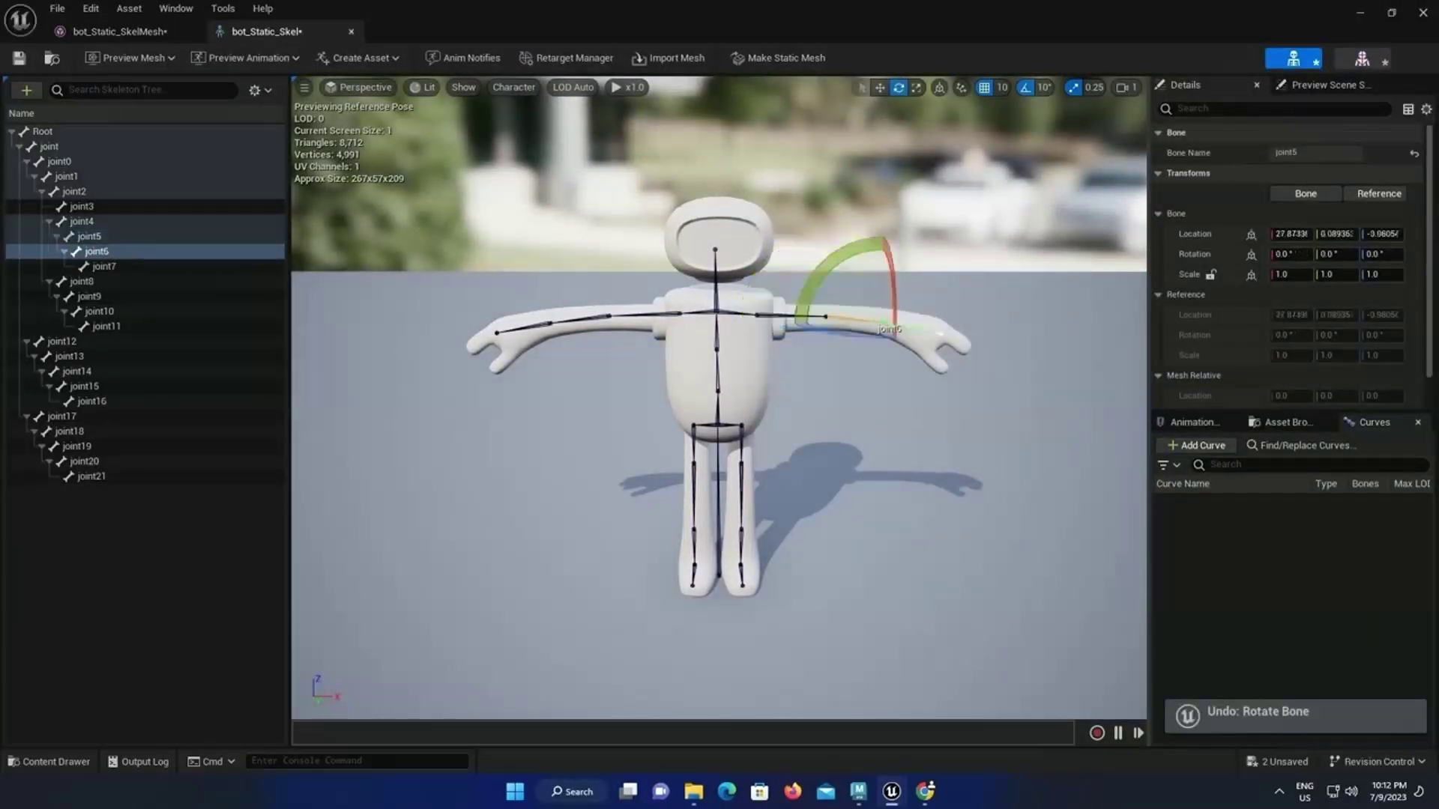
pyautogui.moveTo(862, 288); pyautogui.dragTo(936, 384)
pyautogui.hotkey('ctrl', 'z')
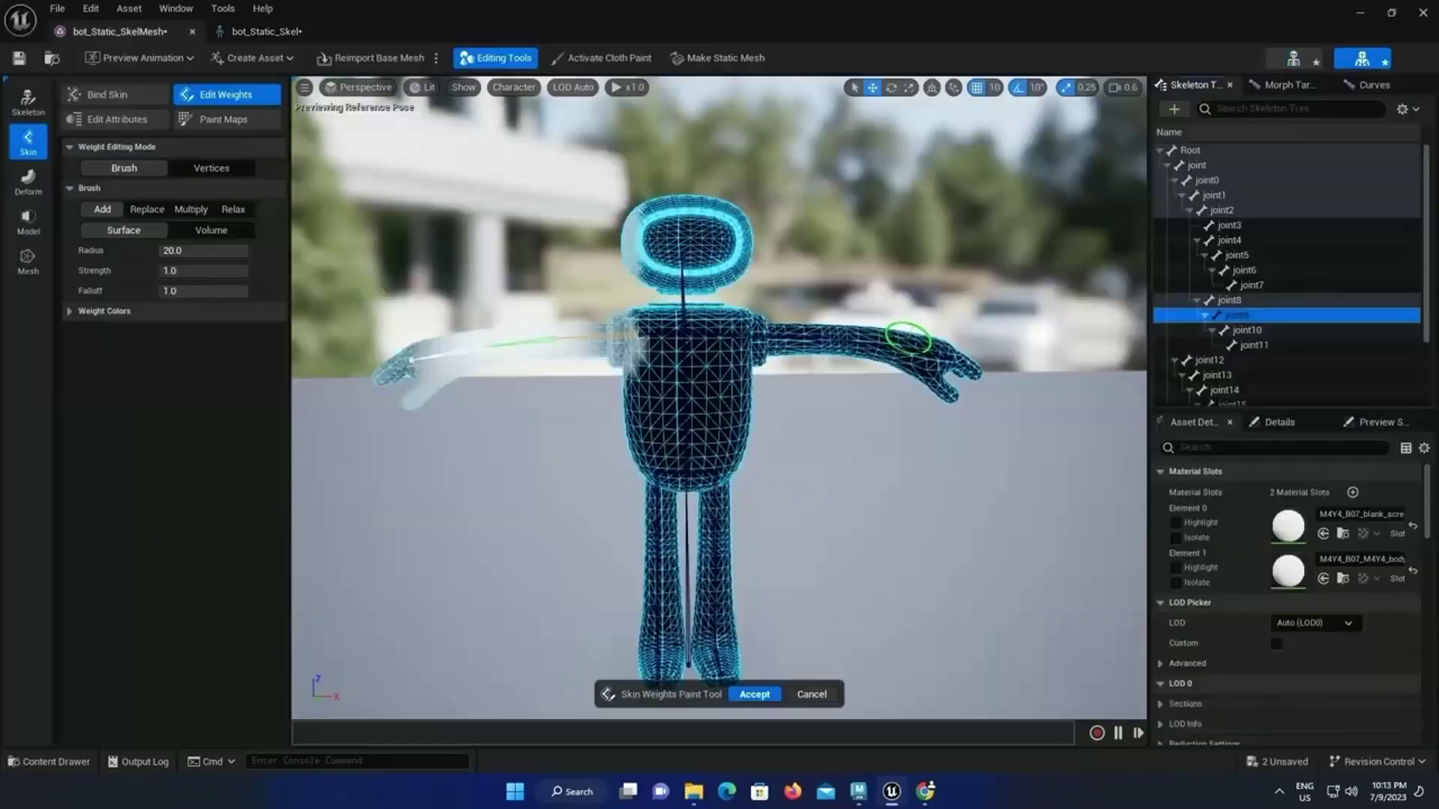
pyautogui.click(1236, 254)
pyautogui.moveTo(639, 223); pyautogui.dragTo(462, 522)
pyautogui.hotkey('ctrl', 'z')
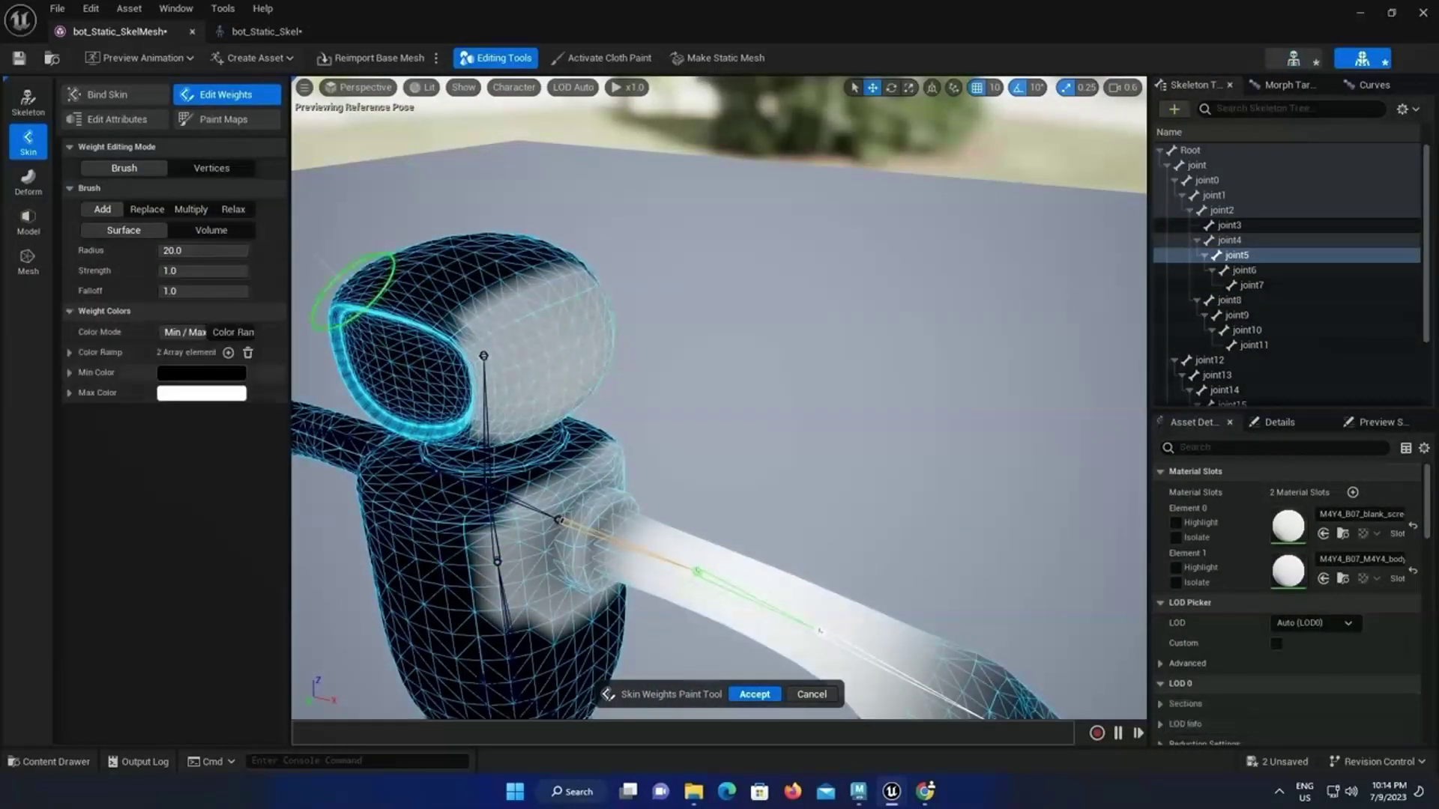
pyautogui.moveTo(847, 671); pyautogui.dragTo(532, 352)
pyautogui.hotkey('ctrl', 'z')
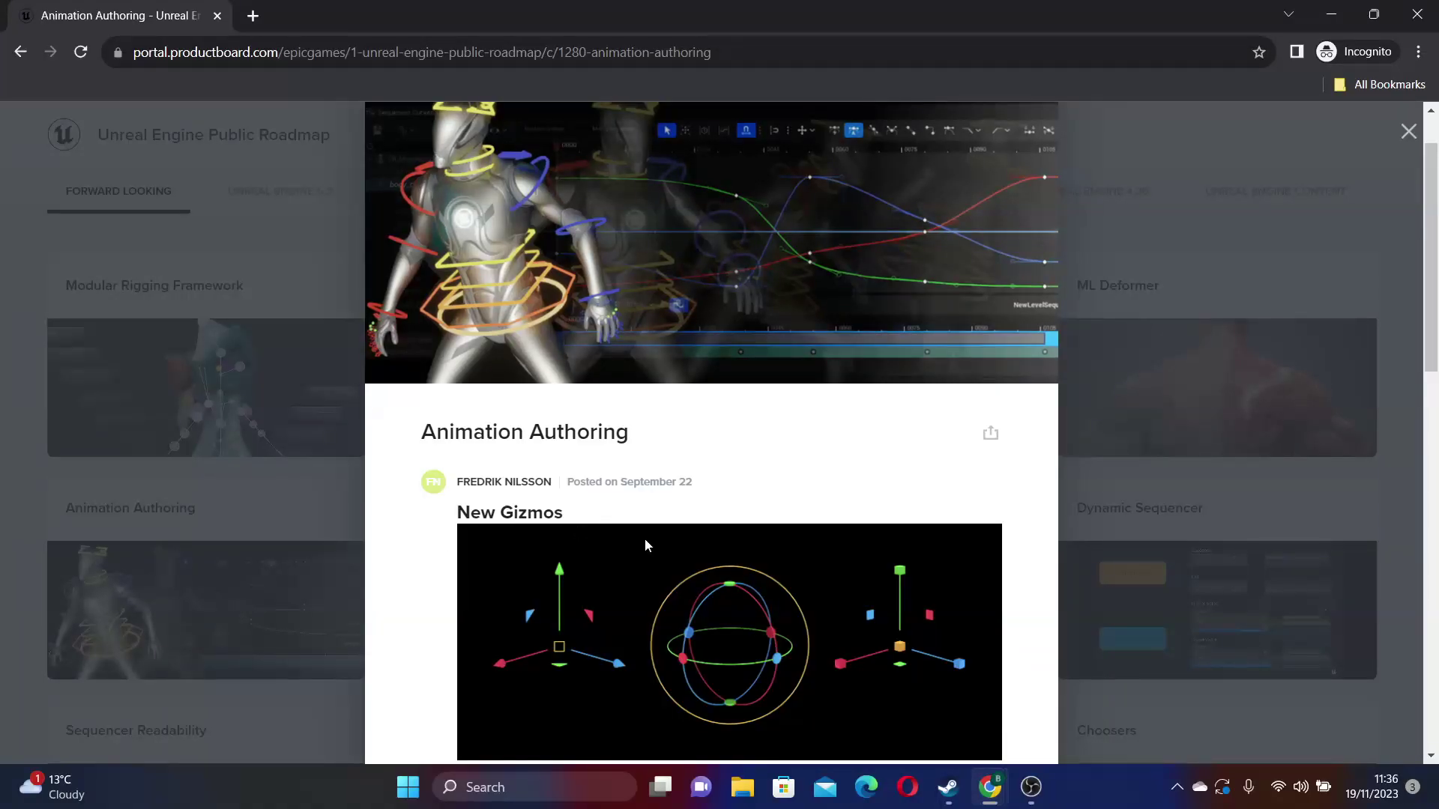
pyautogui.scroll(-3, 644, 538)
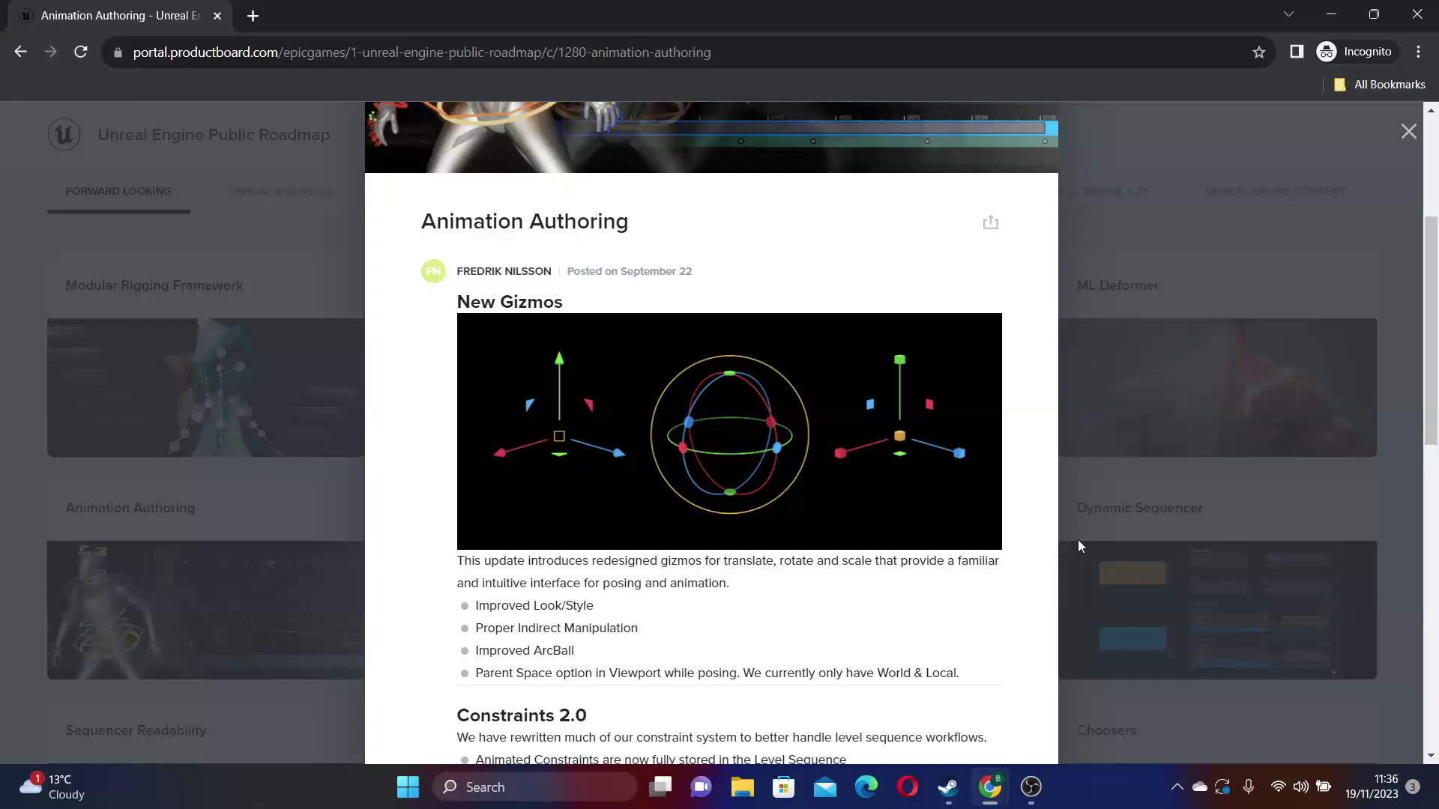
pyautogui.scroll(-9, 1078, 541)
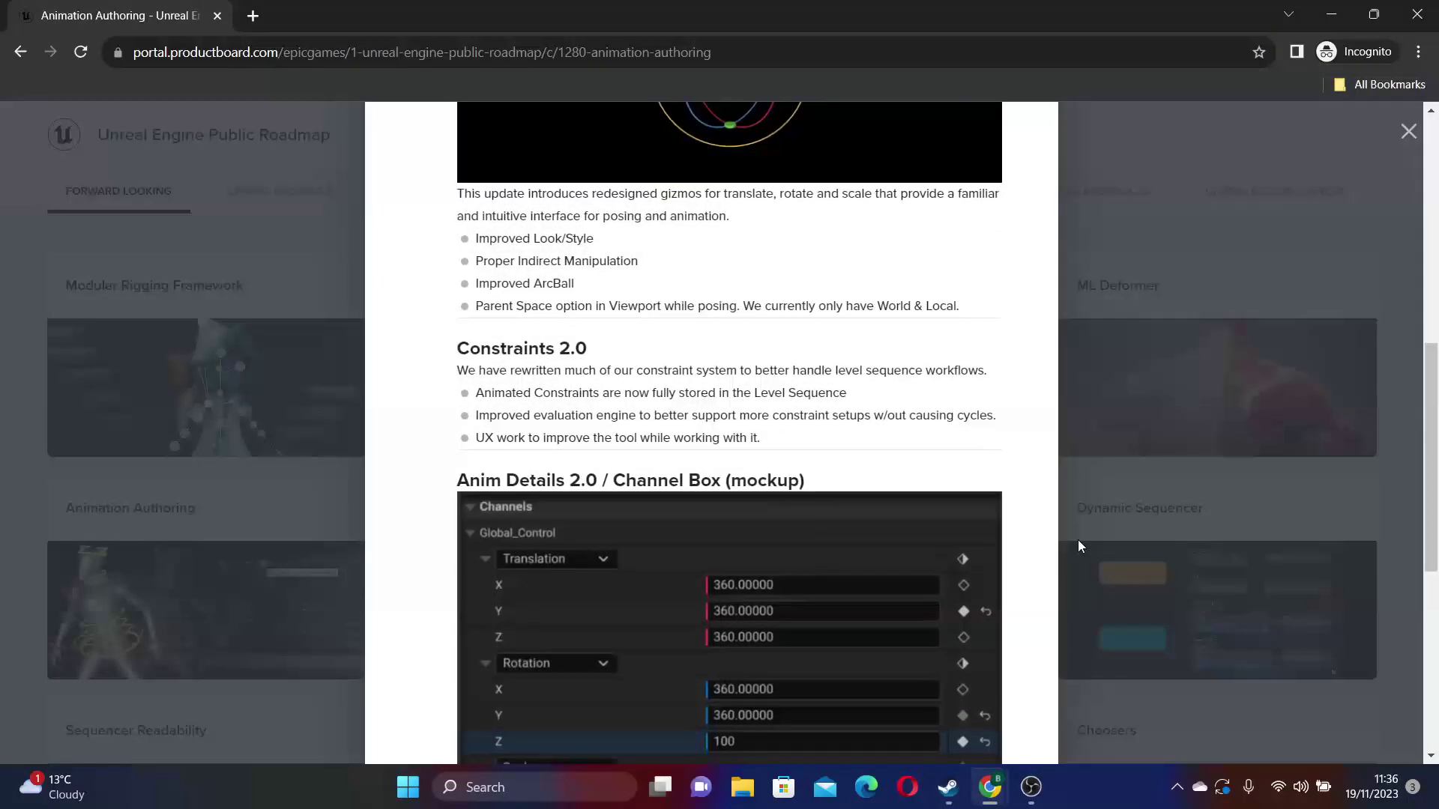
pyautogui.scroll(-3, 1078, 541)
pyautogui.scroll(12, 1078, 541)
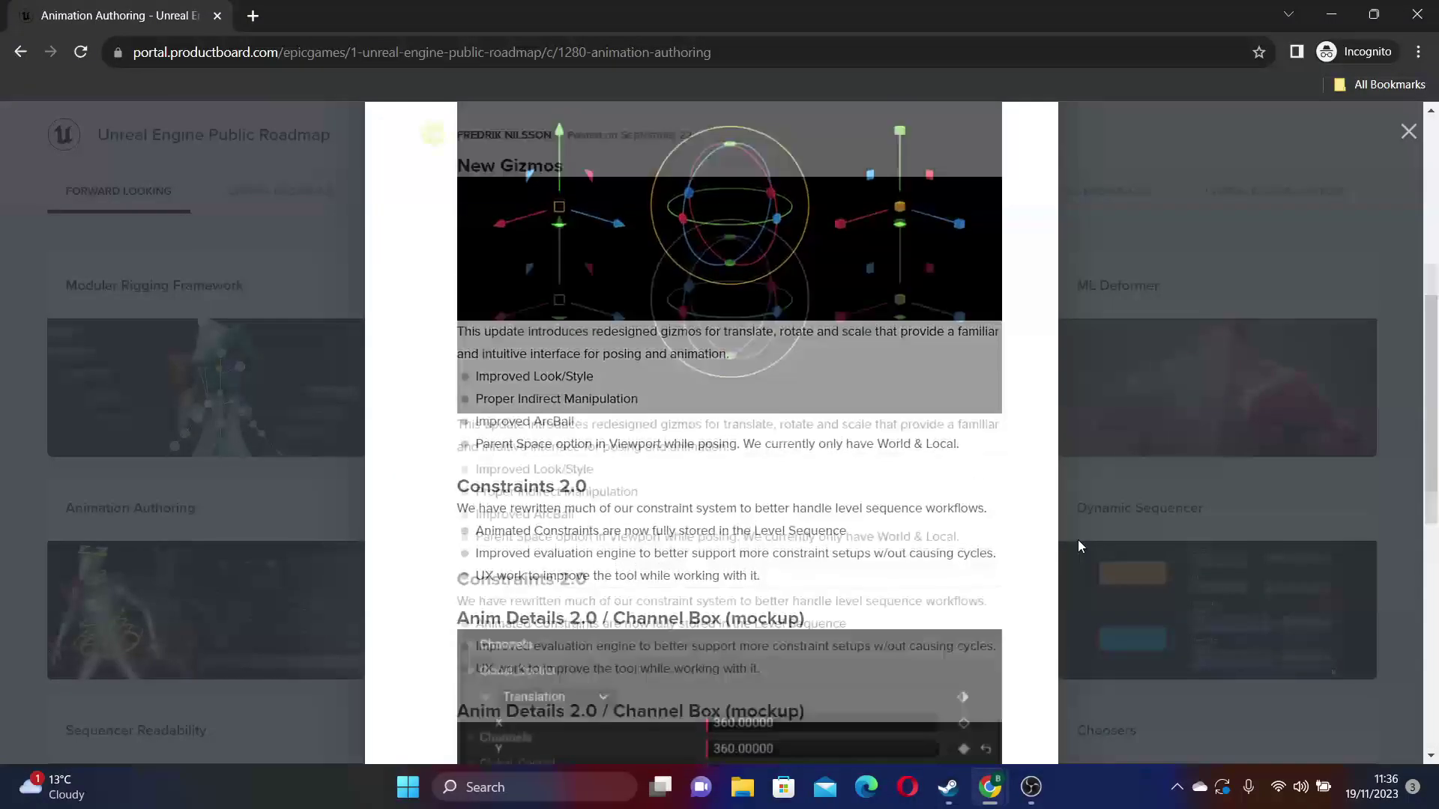
pyautogui.scroll(-2, 1078, 541)
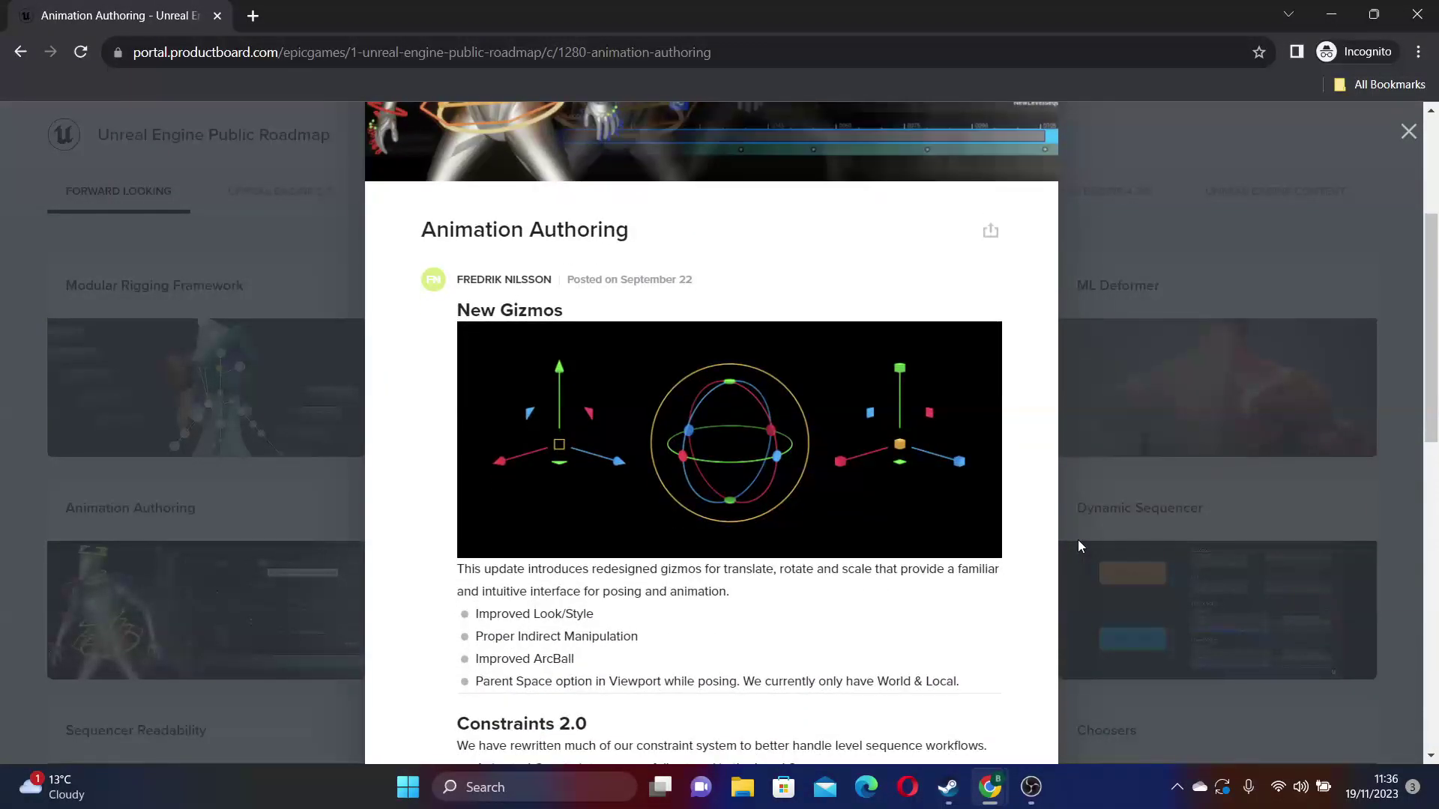
pyautogui.scroll(2, 1078, 539)
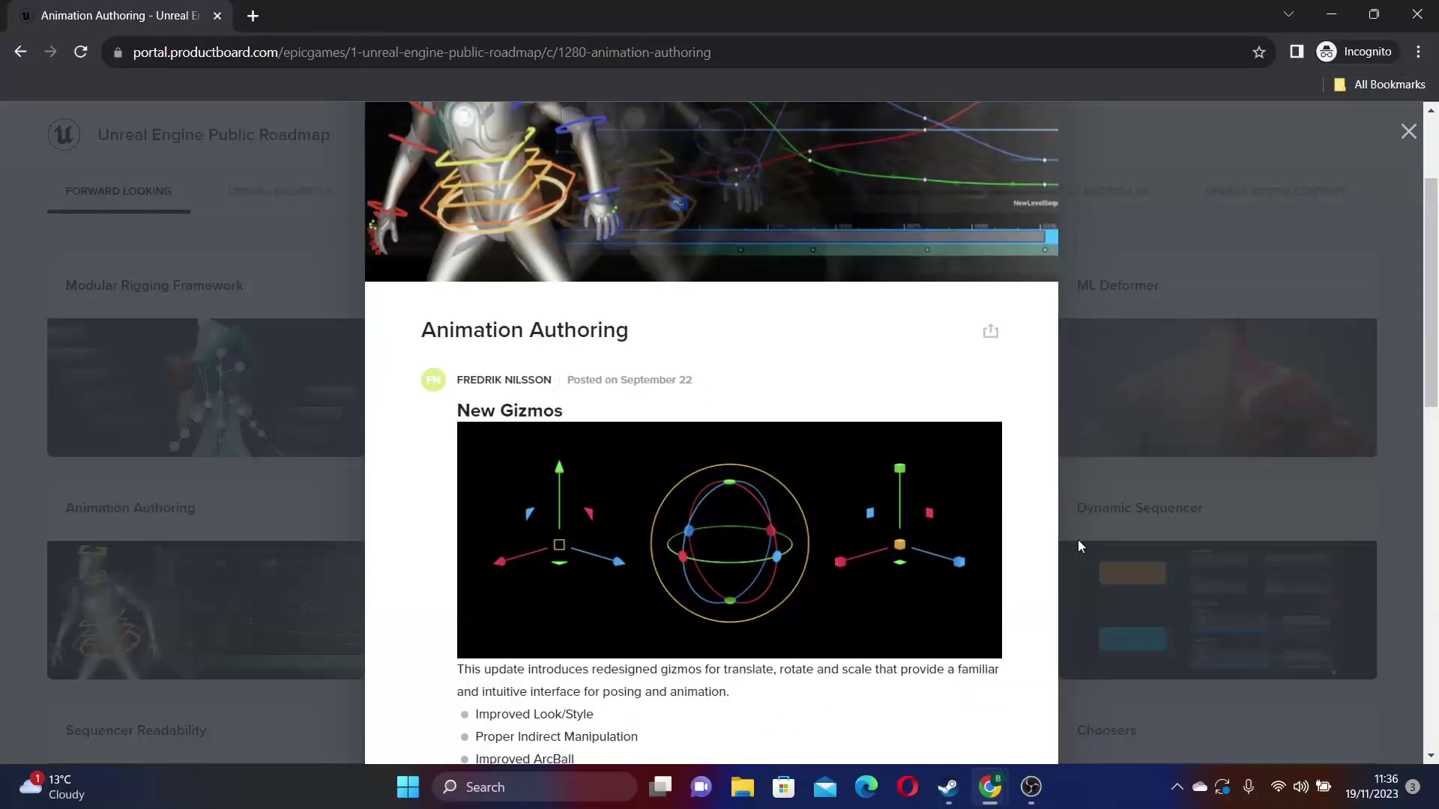
pyautogui.scroll(-1, 1077, 540)
pyautogui.scroll(1, 1078, 539)
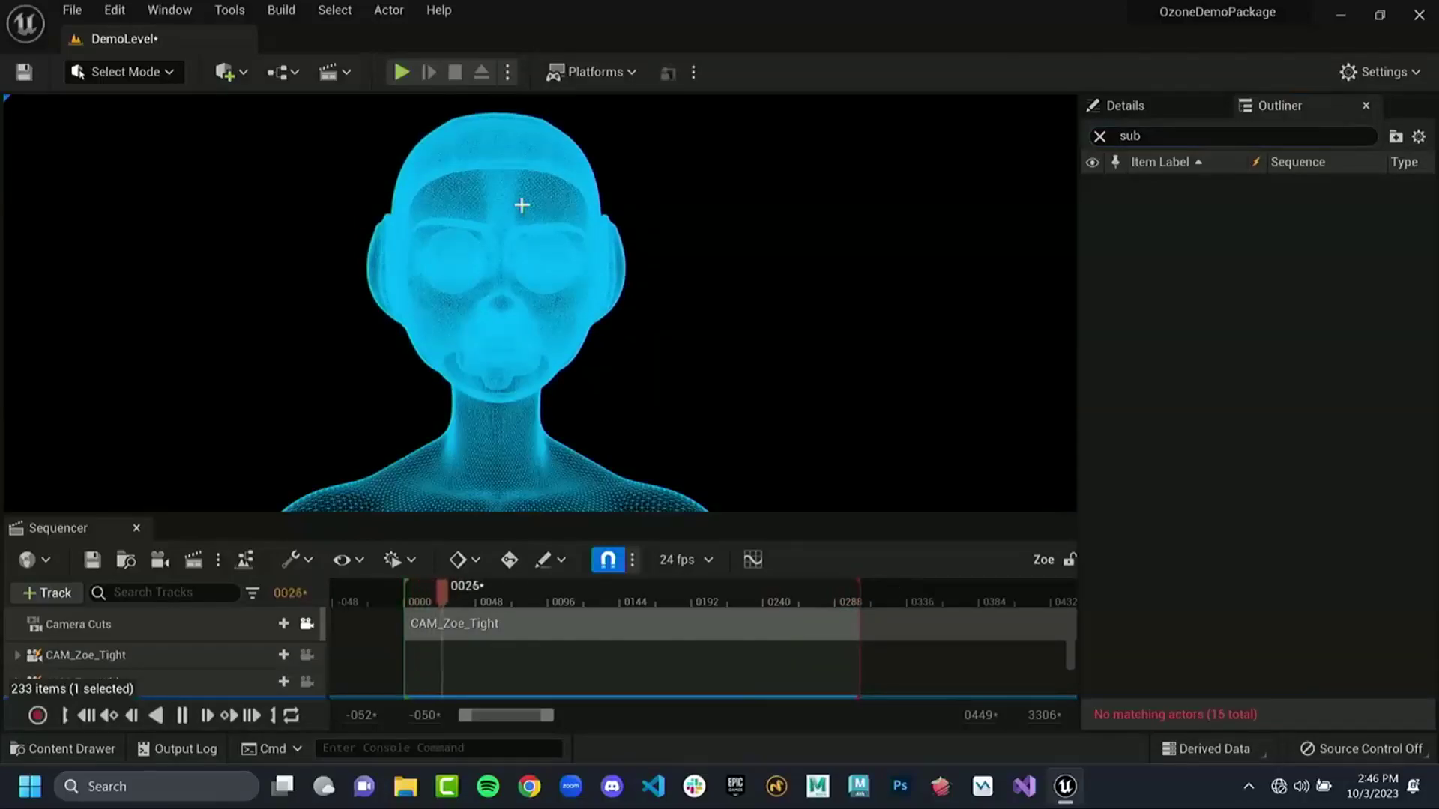
# Step: Set Zoe BP's Subdivision Level to 0, then drag it up to 1
pyautogui.click(1141, 109)
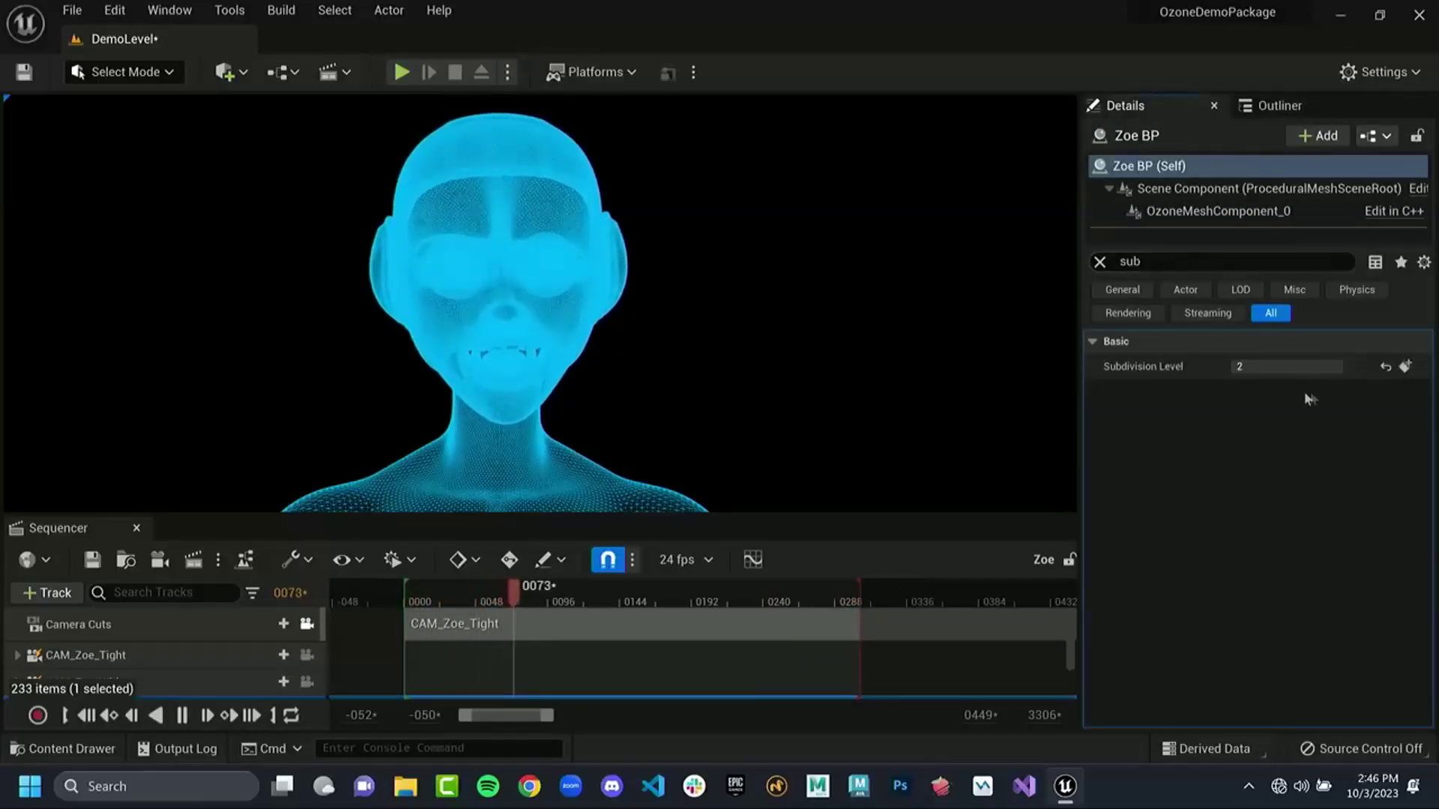
pyautogui.write('0')
pyautogui.press('Return')
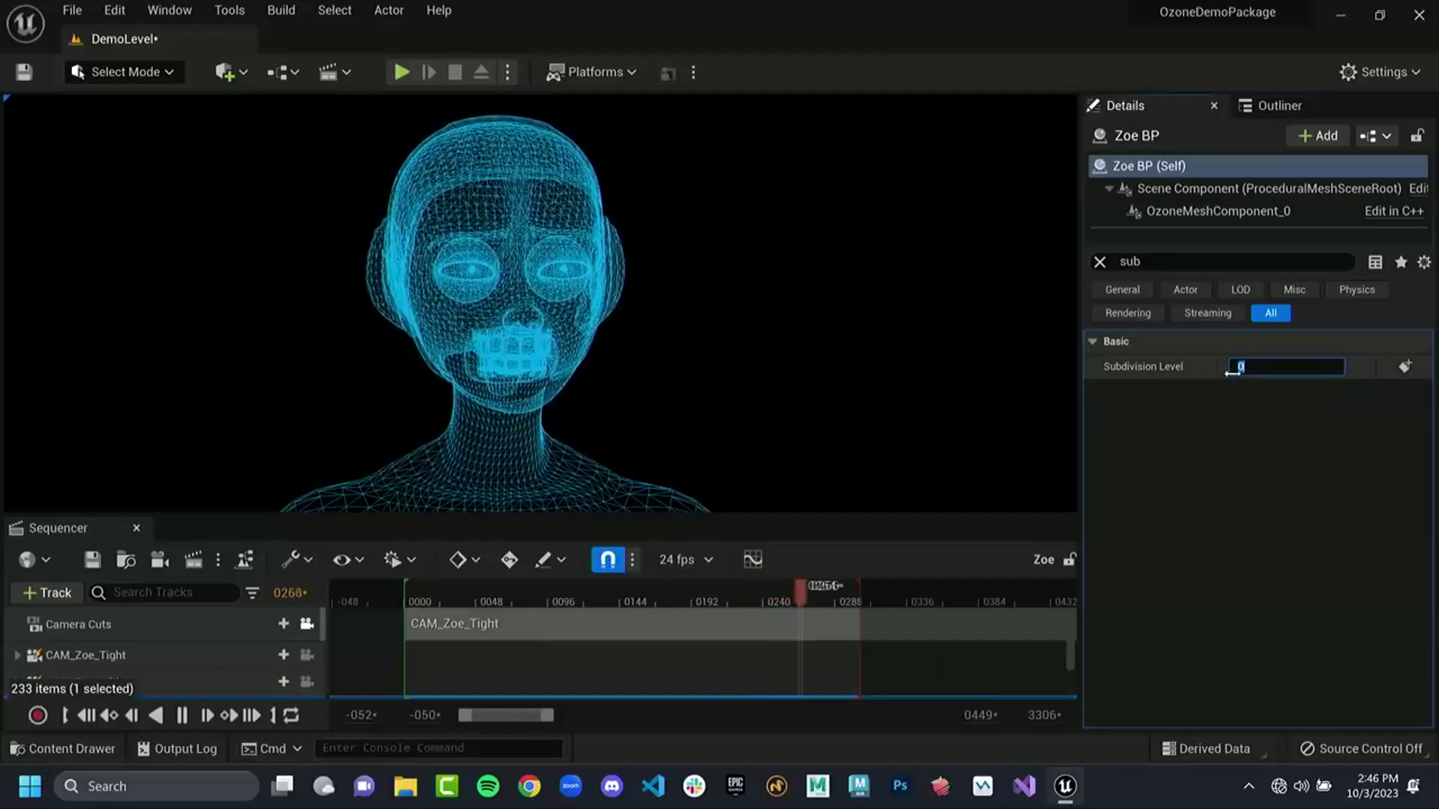
pyautogui.moveTo(1231, 372); pyautogui.dragTo(1236, 373)
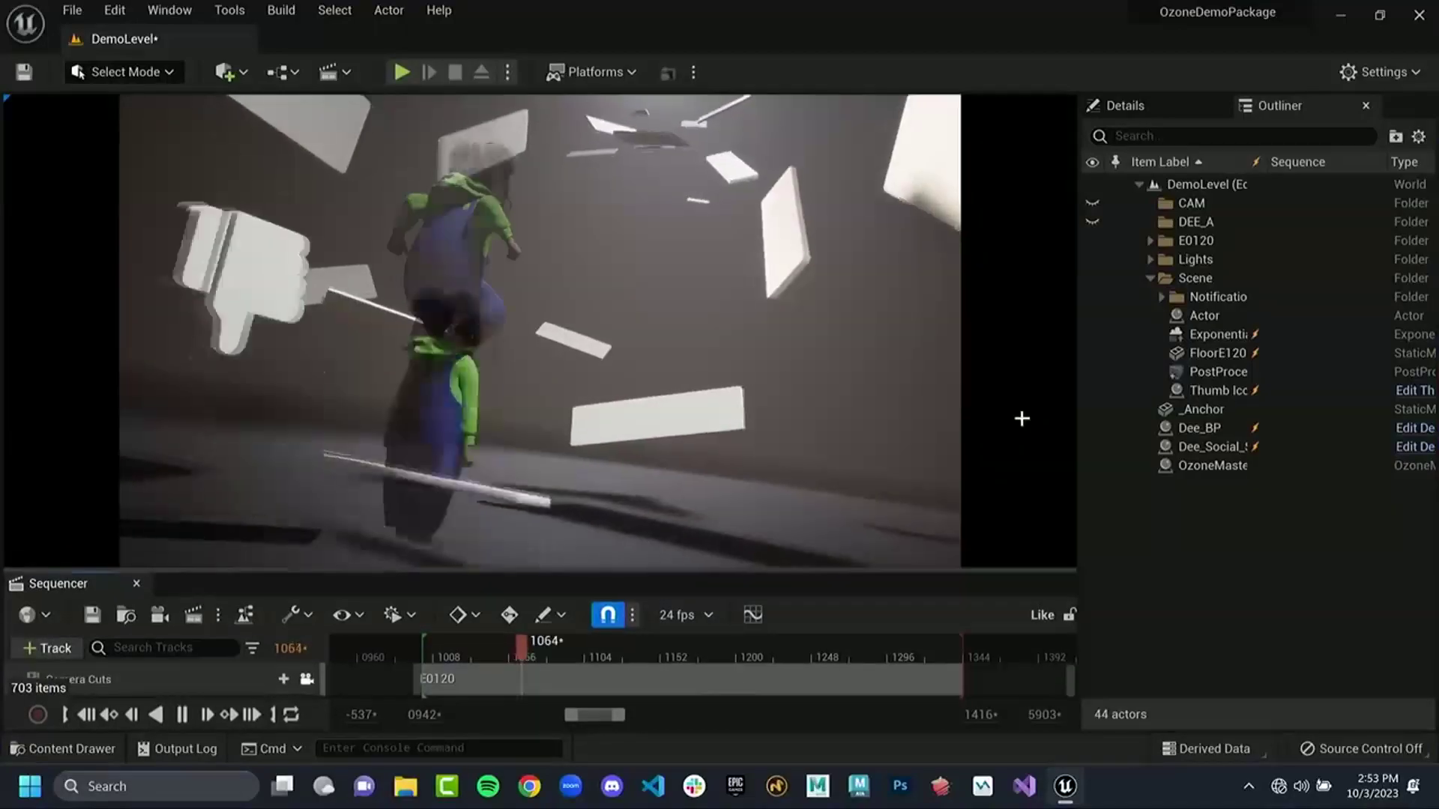
# Step: Toggle off the eye icon of the Thumb Icon actor in the Outliner
pyautogui.click(1093, 389)
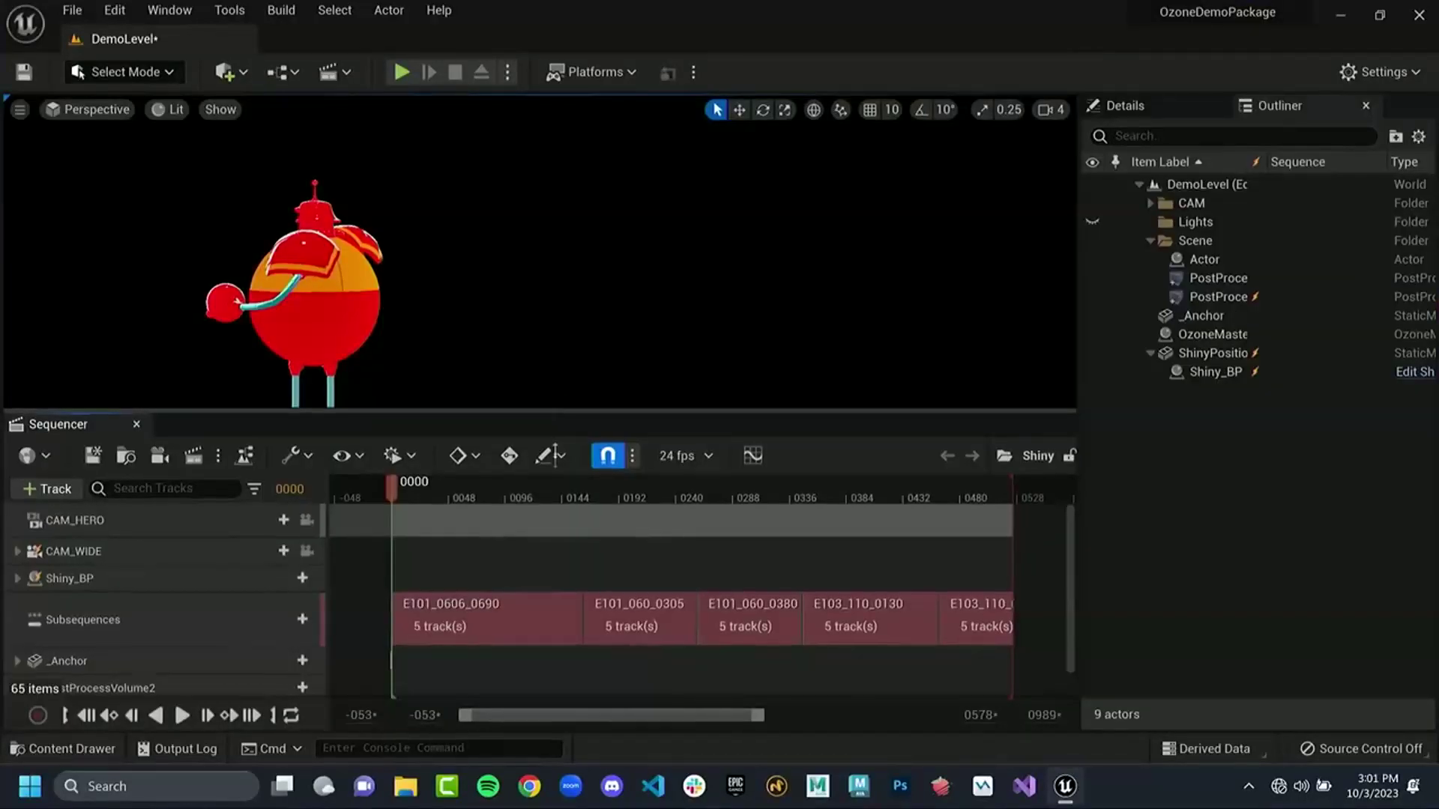
# Step: Drag the splitter between viewport and Sequencer downward to enlarge the level viewport
pyautogui.moveTo(552, 411); pyautogui.dragTo(550, 540)
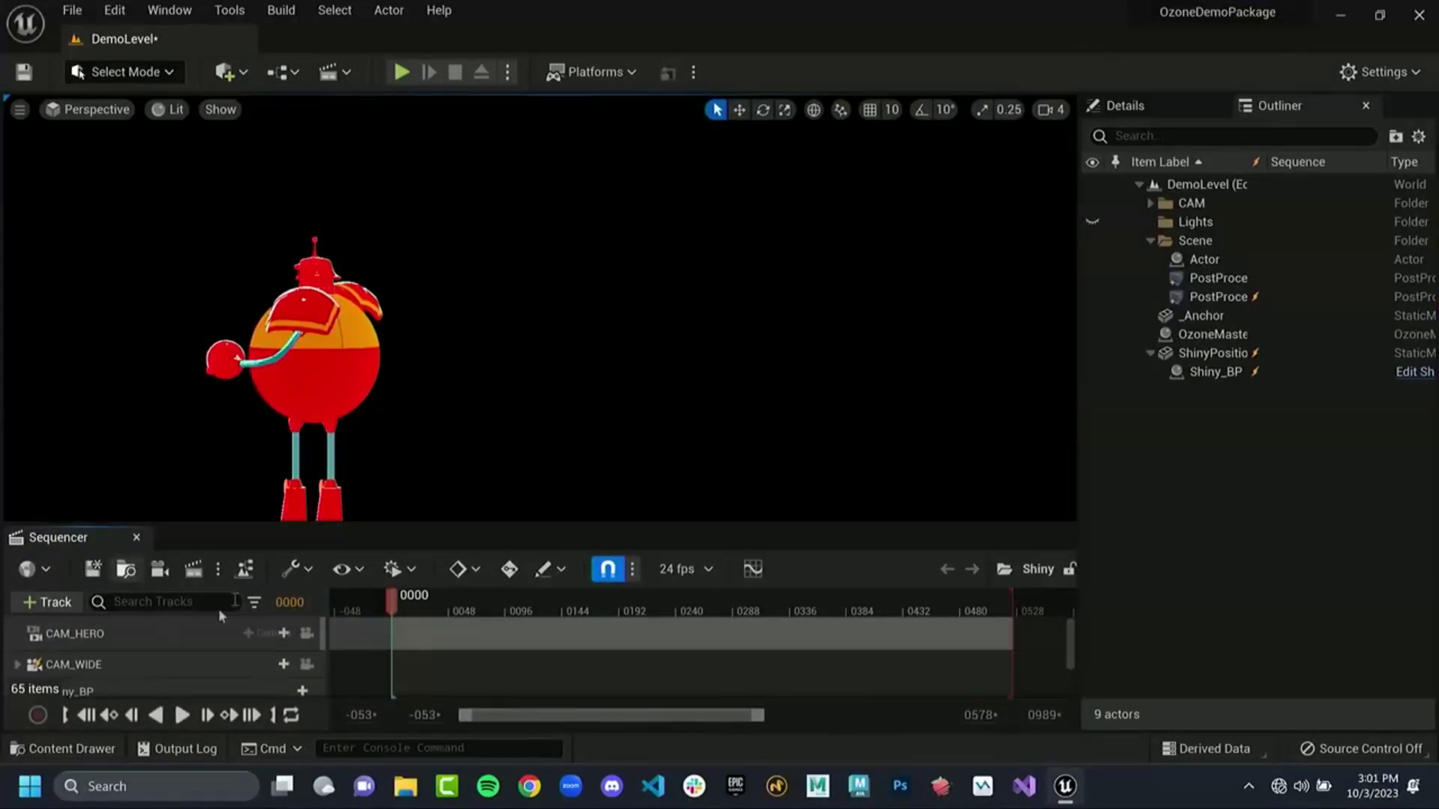